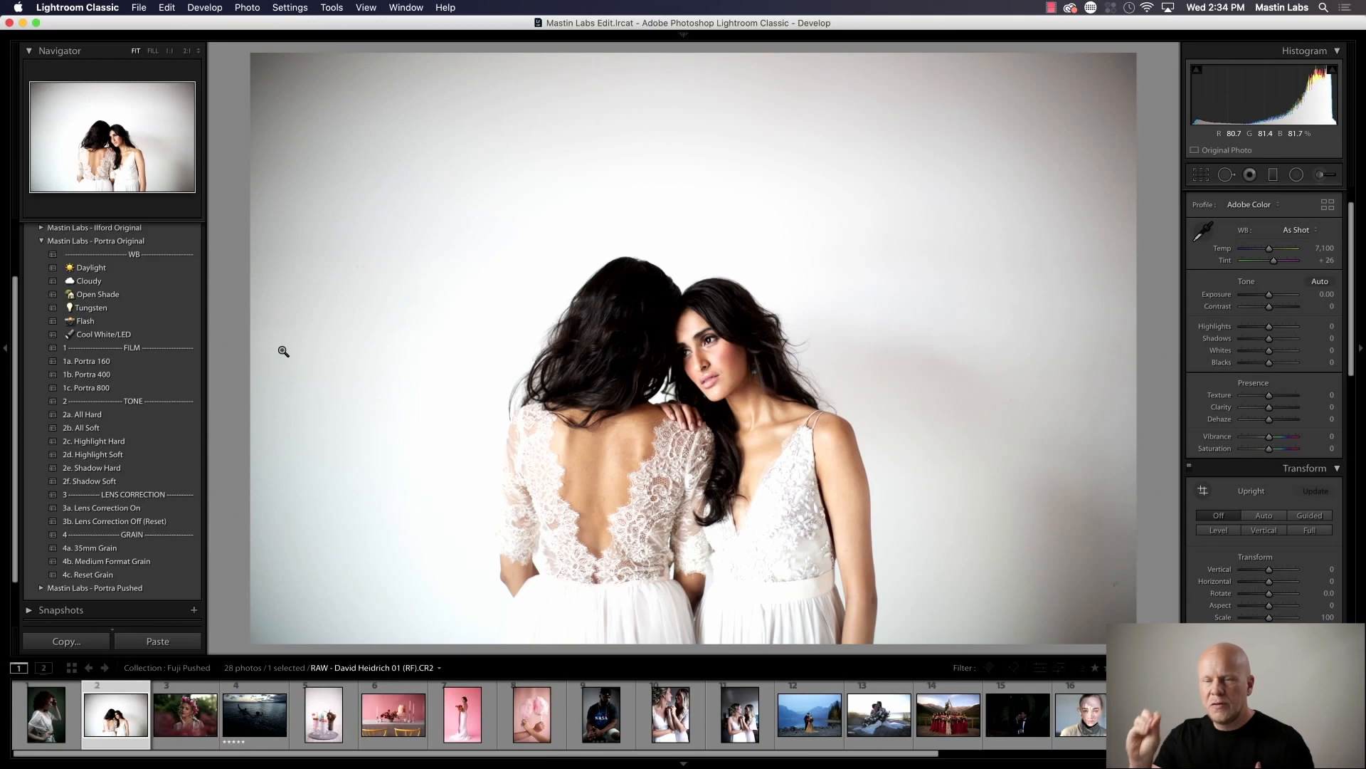
Step: Collapse the Portra Original presets and apply 1a. Pro 400H +1 from the Fujicolor Pushed group to the photo of the two women
scroll(80, 330, up, 3)
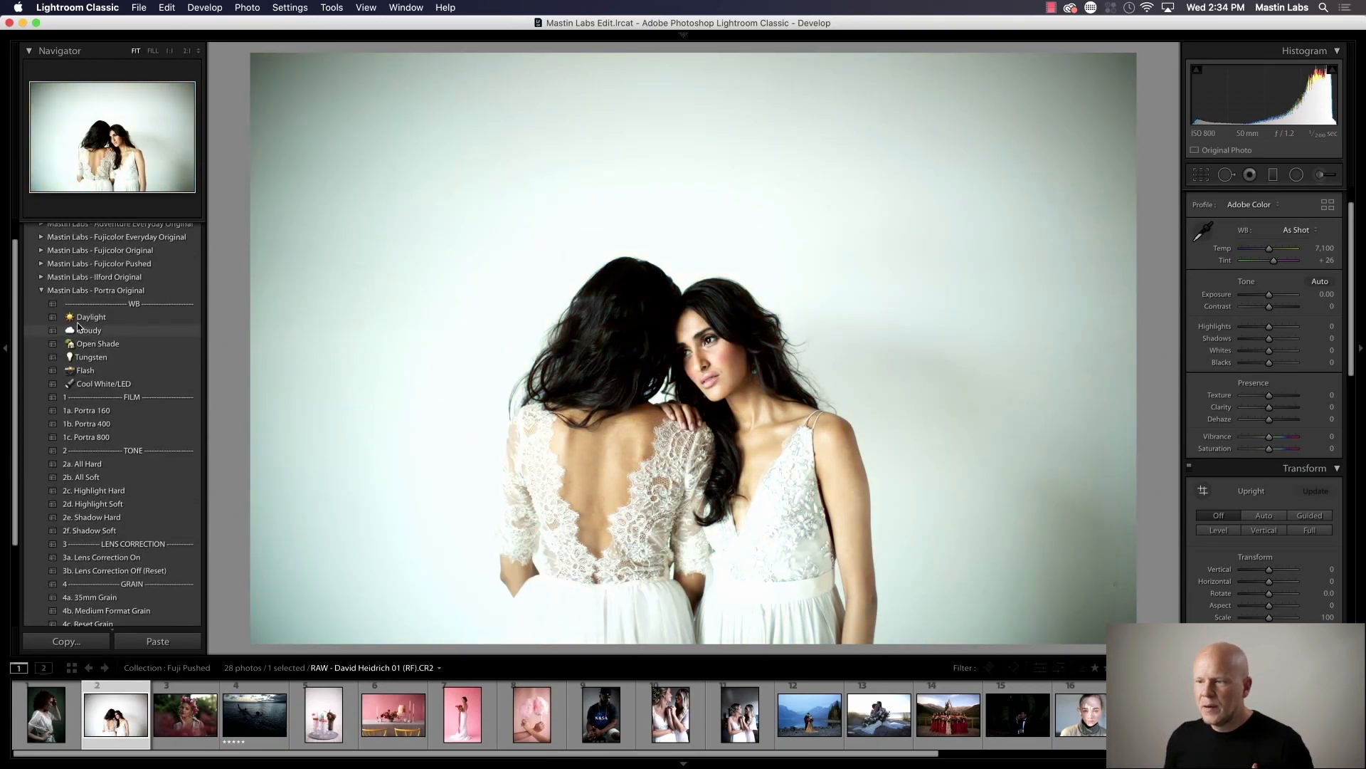
click(41, 289)
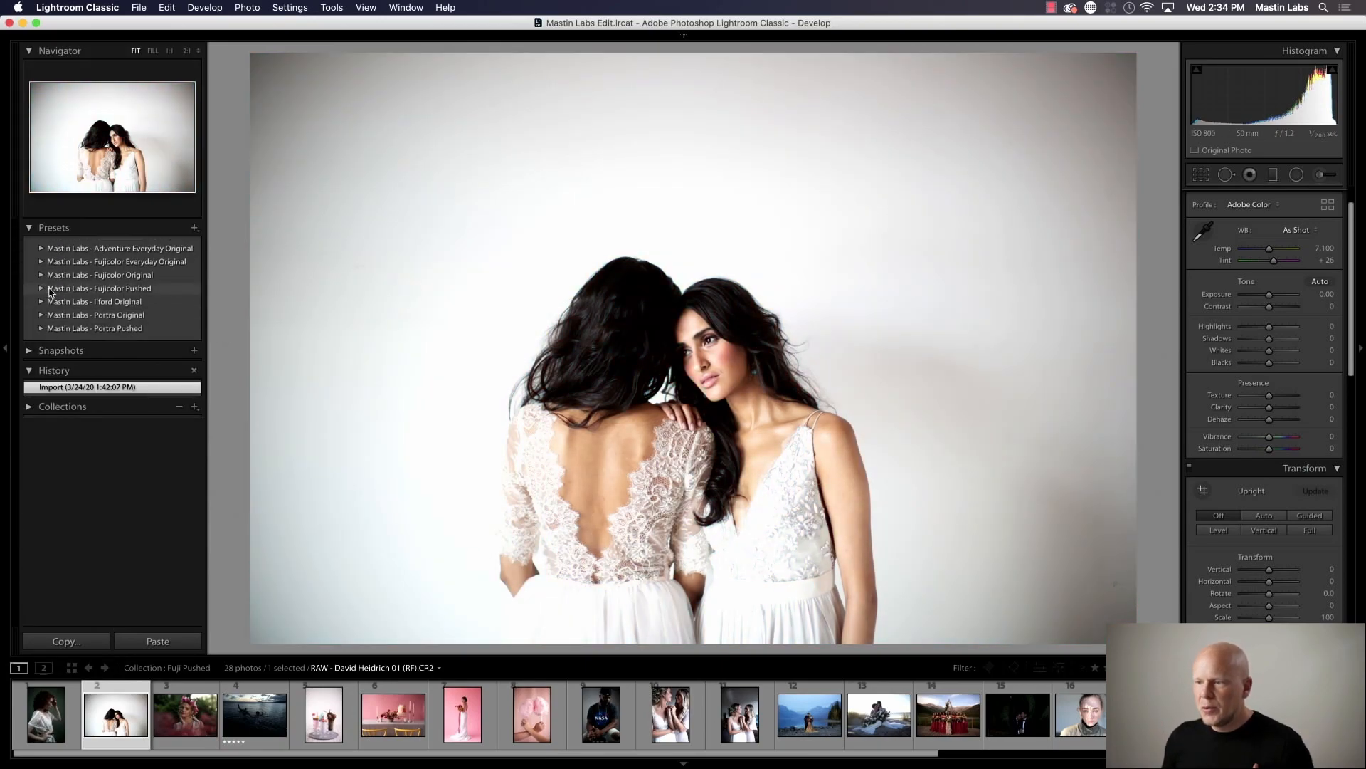
click(40, 288)
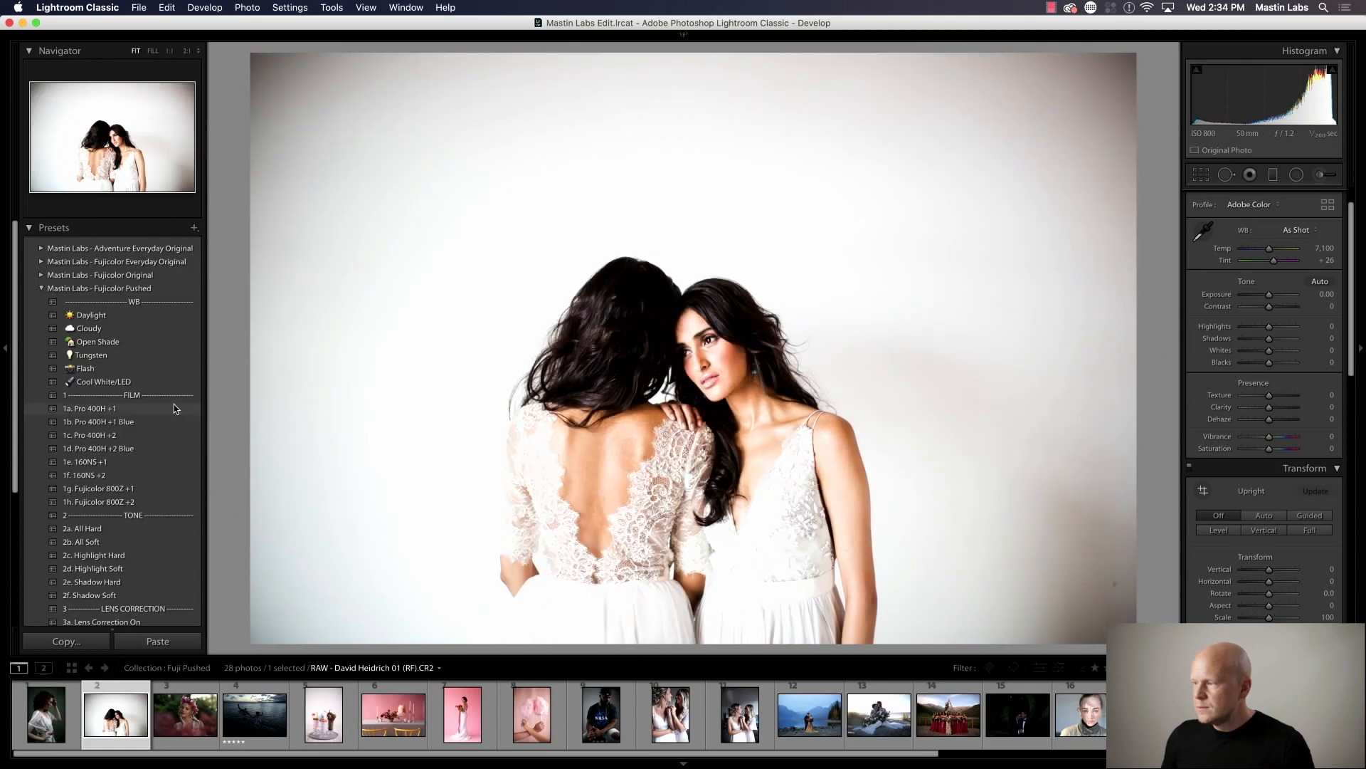
click(178, 408)
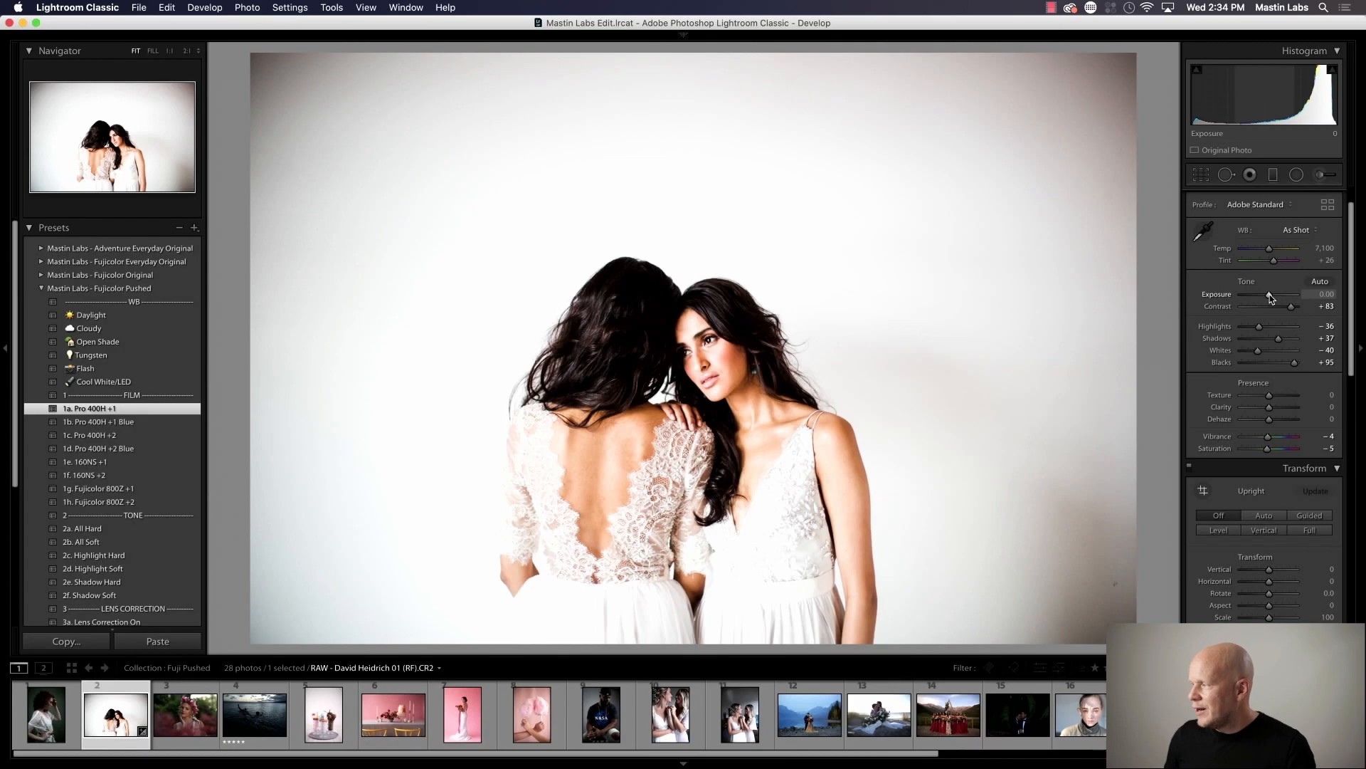
Step: Lower the photo's Exposure to −0.30 and cool its white balance to a Temp of 6,790
drag(1272, 298, 1269, 299)
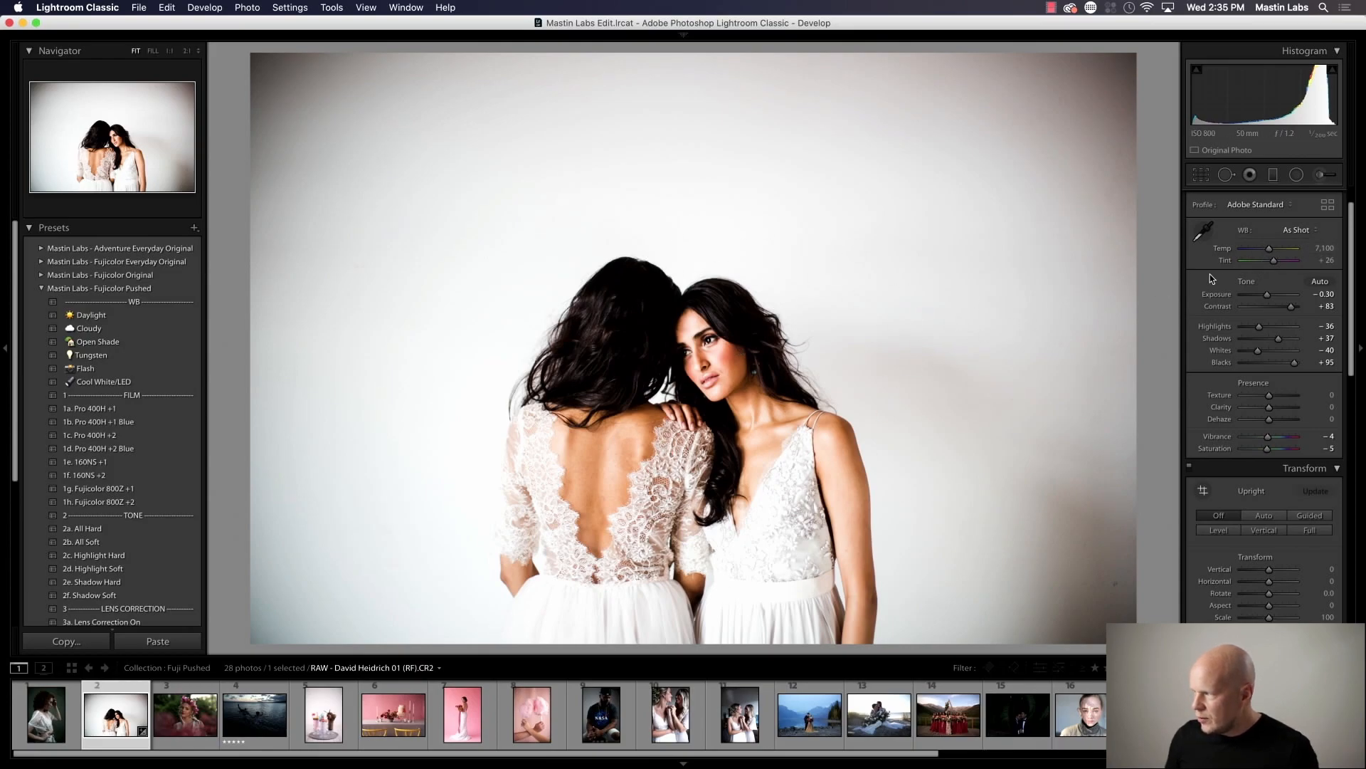
drag(1270, 251, 1269, 250)
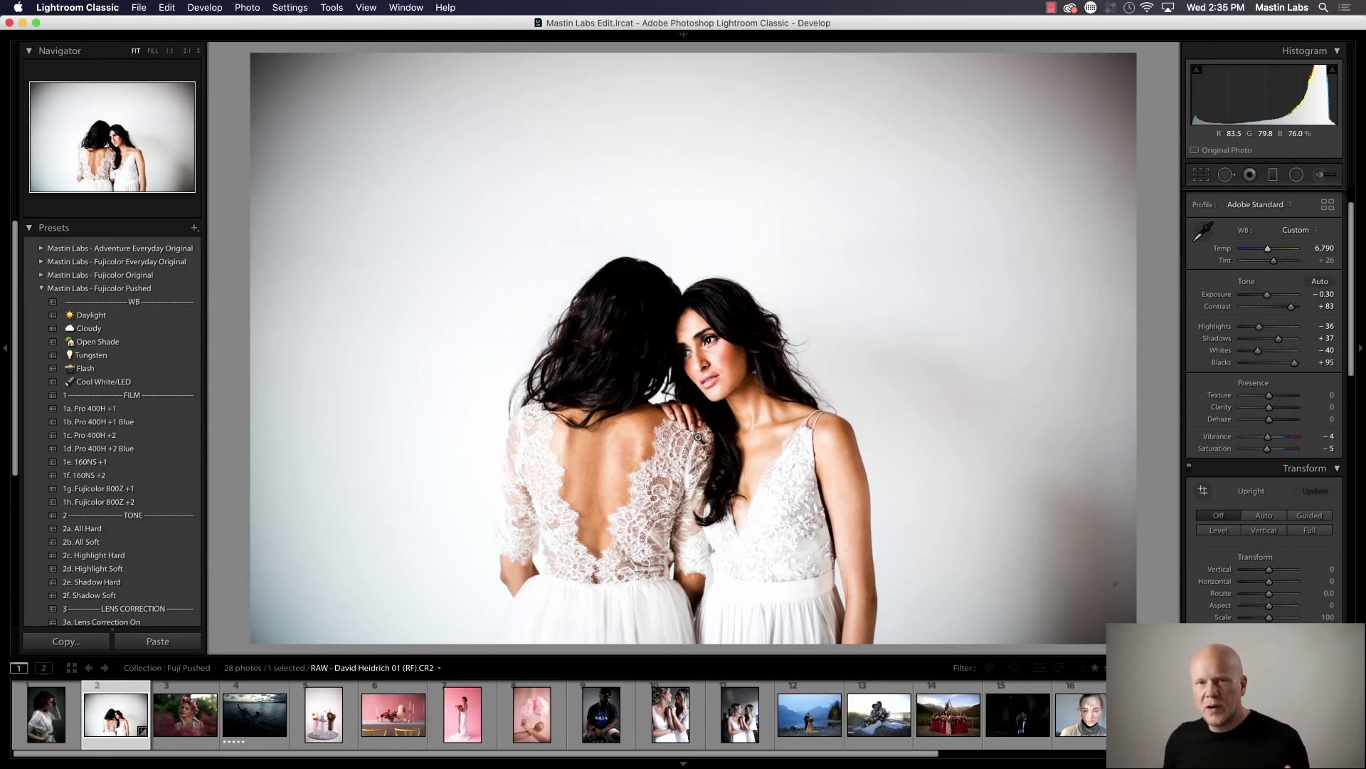
Step: Inspect the women's skin and hair up close, and set the white balance Tint to +24
click(700, 440)
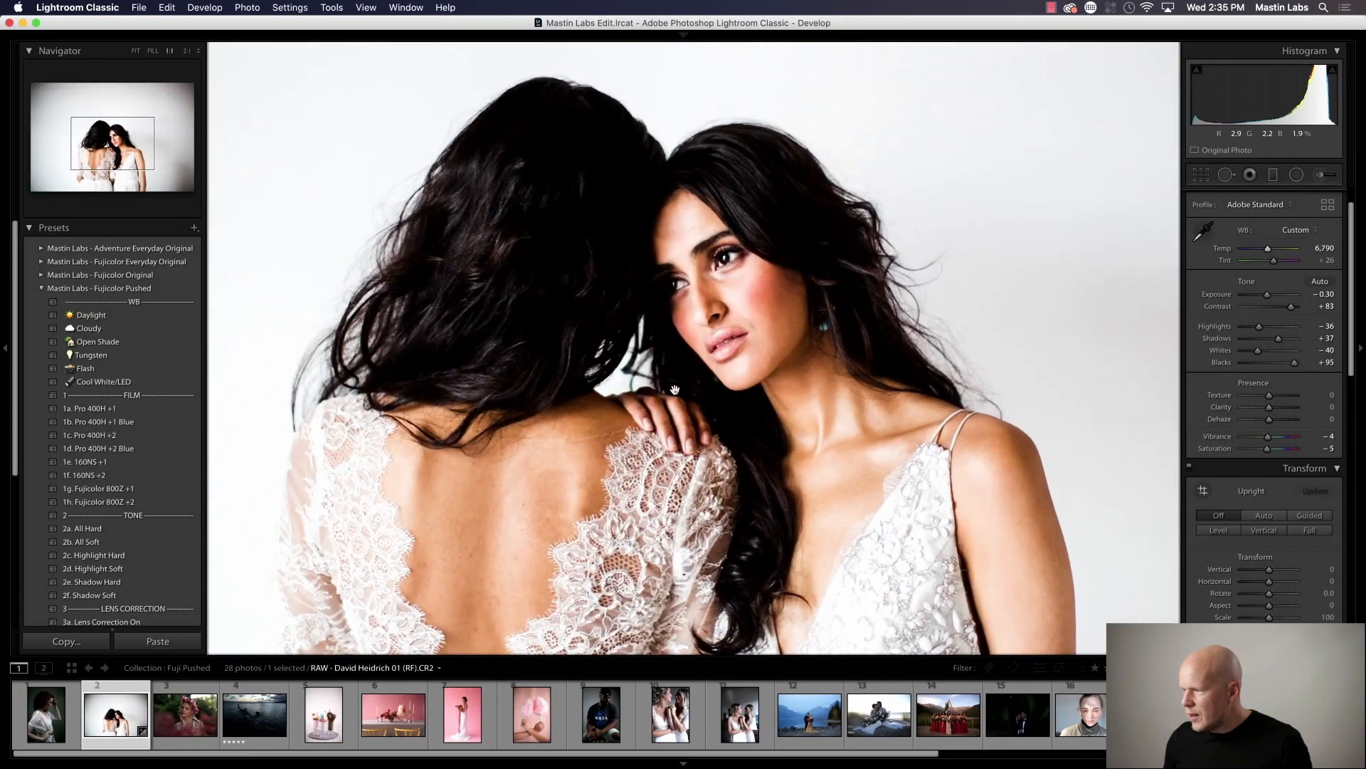
drag(723, 396, 721, 390)
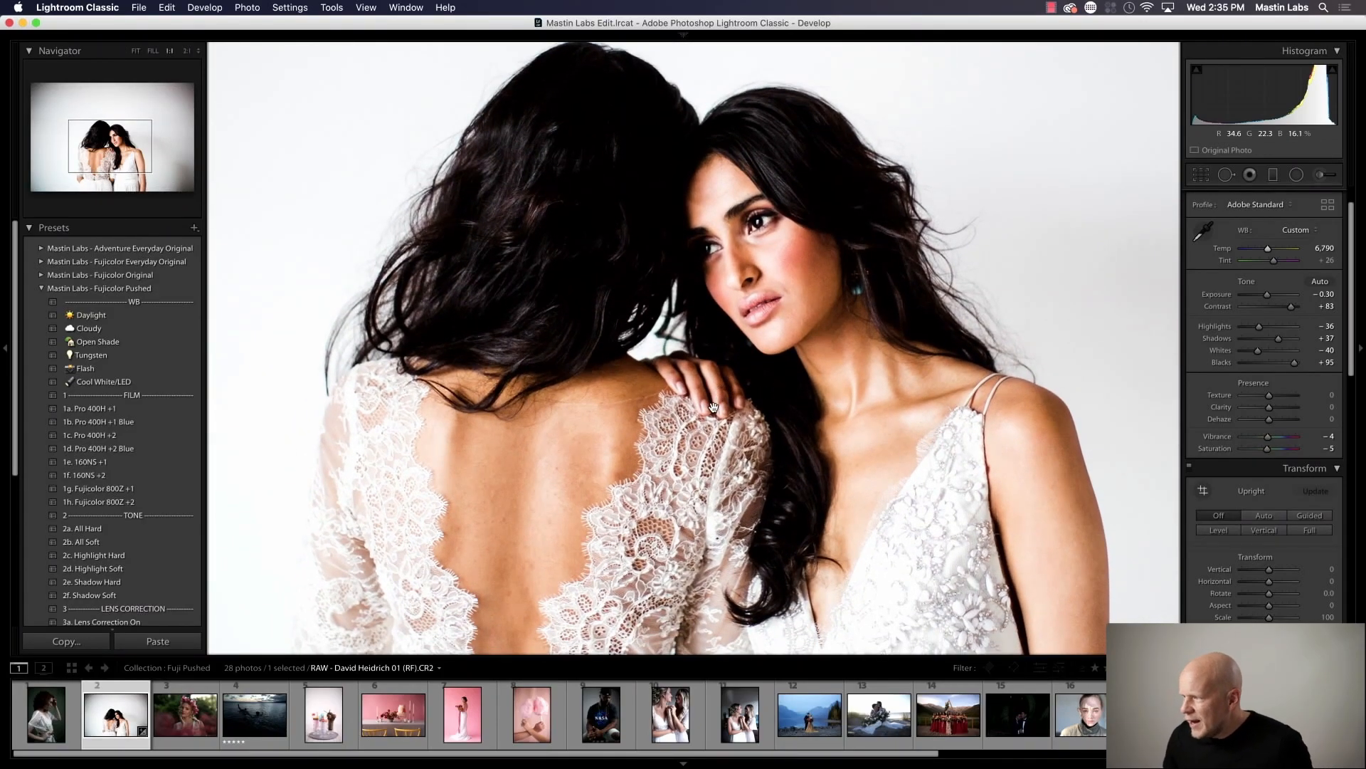
click(703, 404)
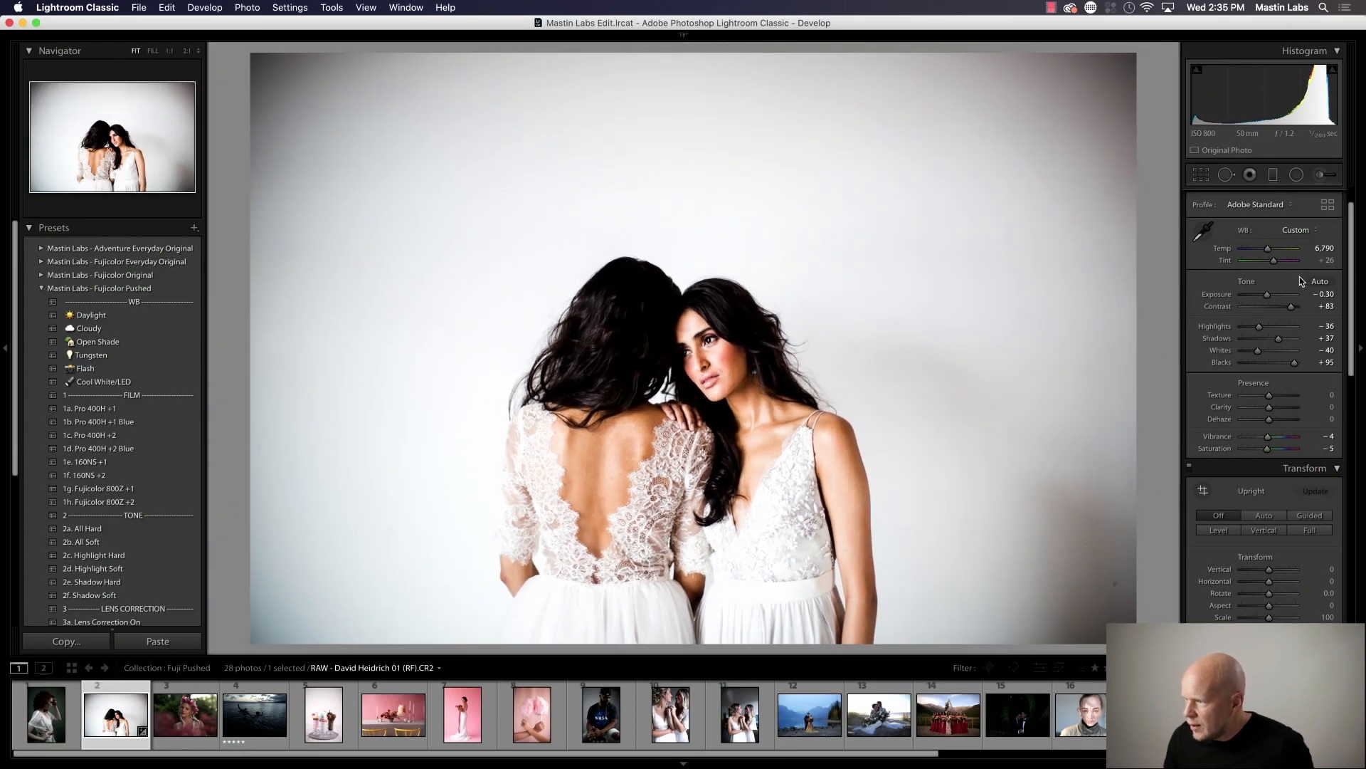
click(618, 303)
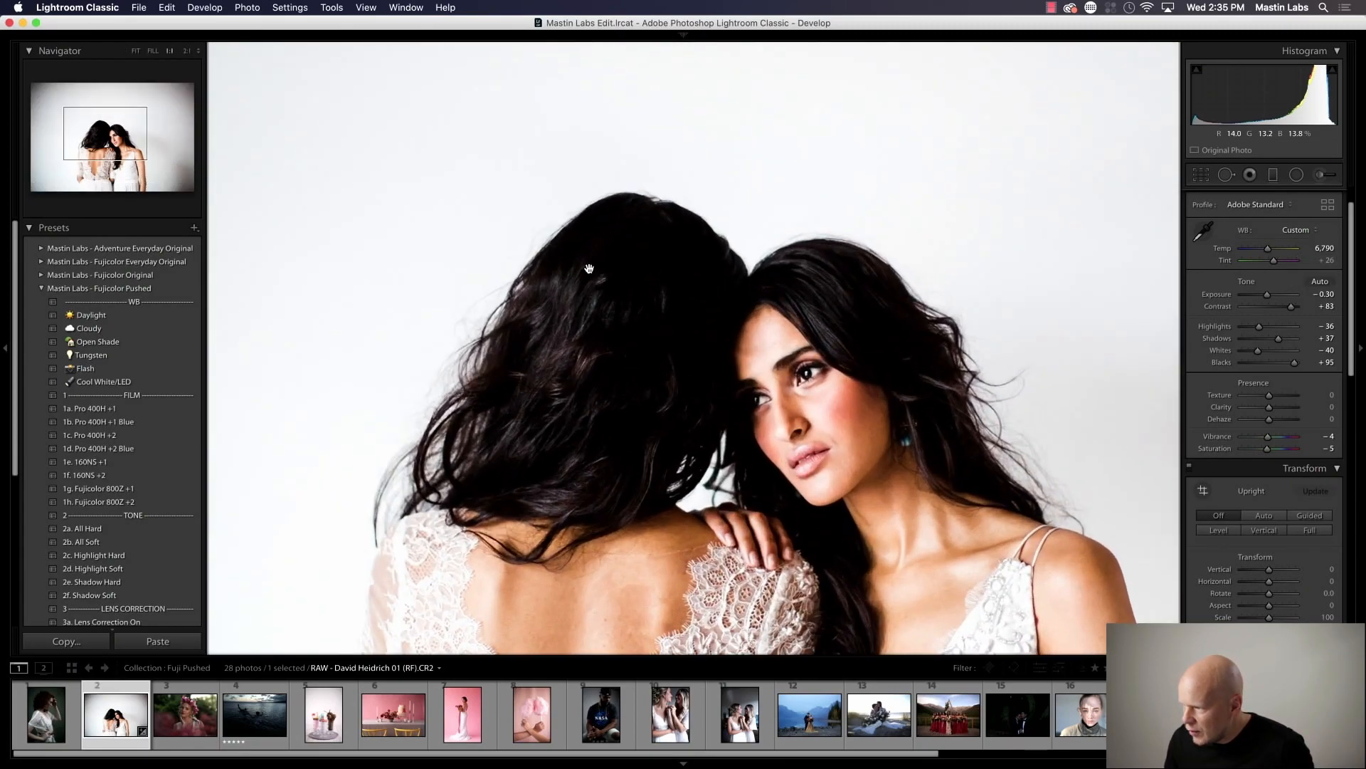
click(780, 393)
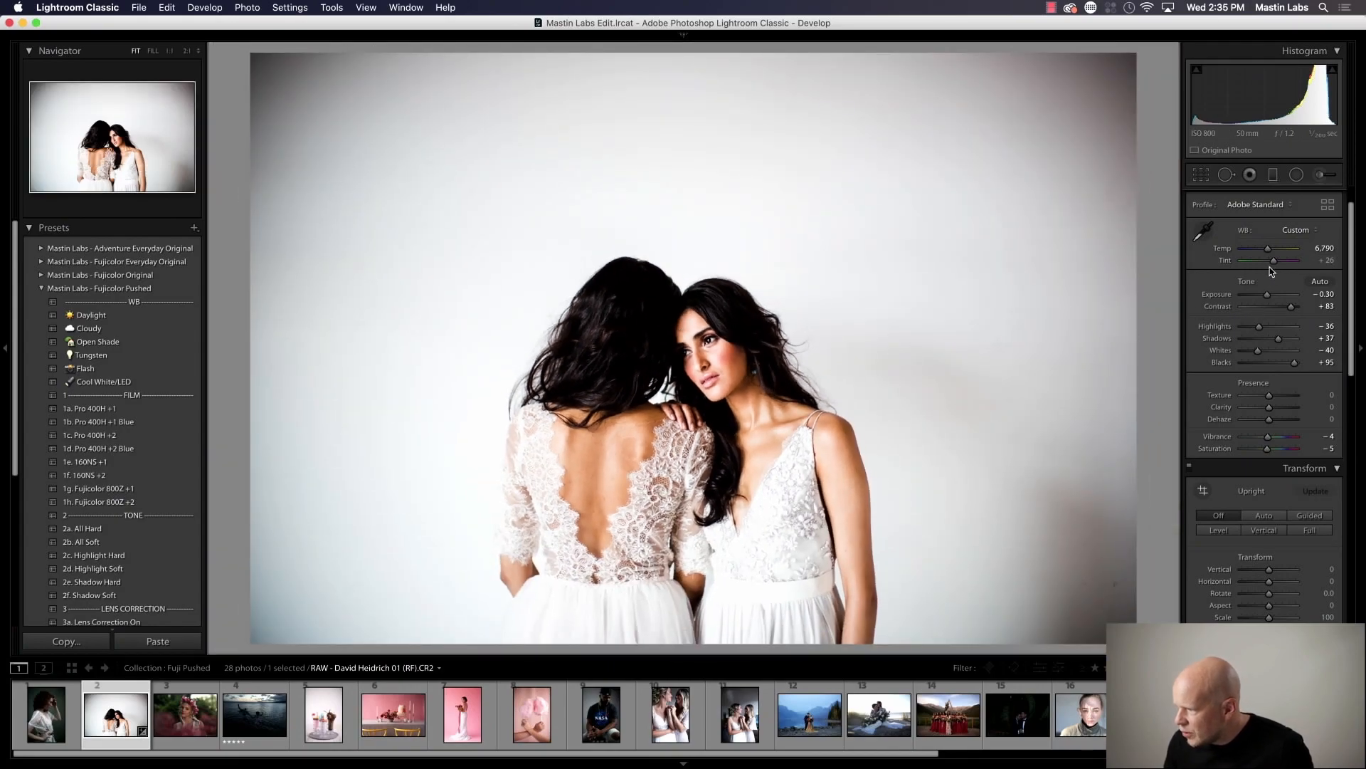
drag(1275, 264, 1275, 265)
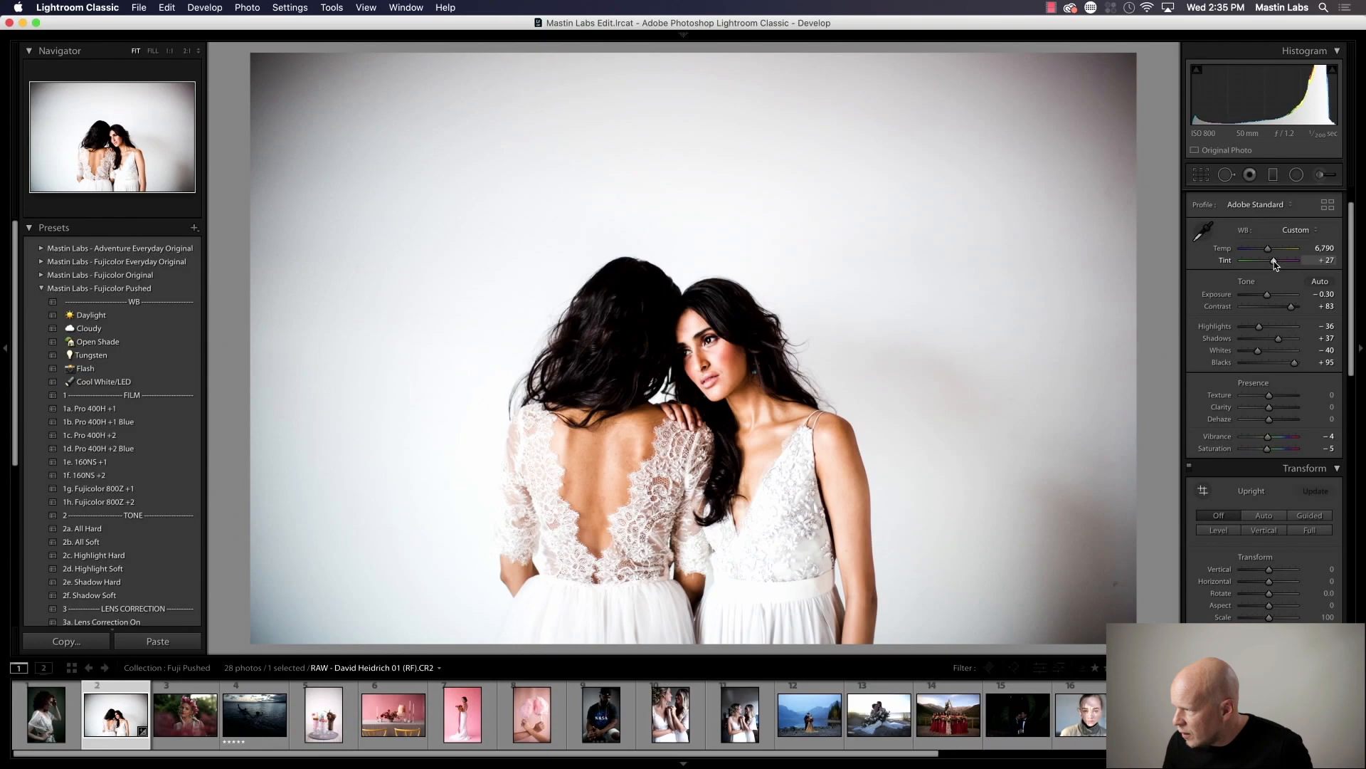
drag(1275, 265, 1274, 264)
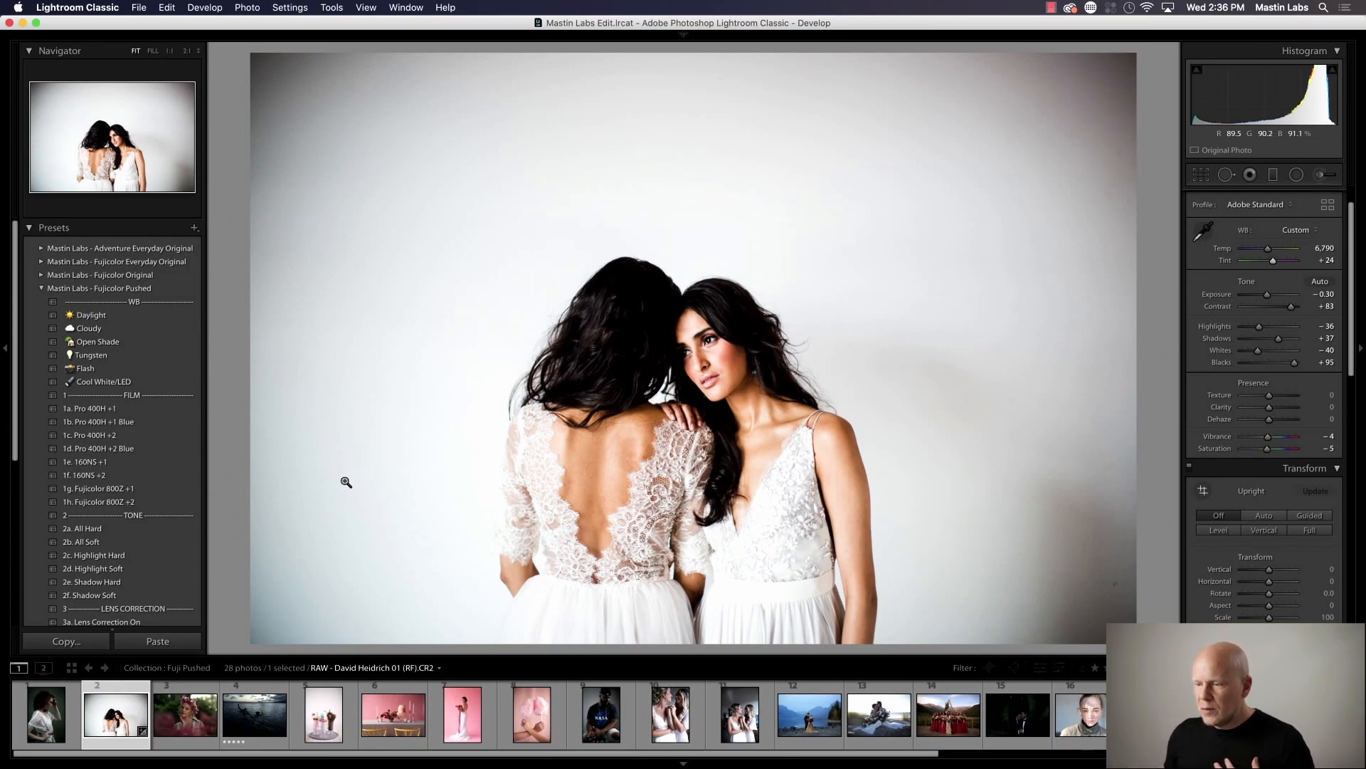
Step: Apply the 3a. Lens Correction On preset and reduce the Exposure to −0.45
scroll(128, 514, down, 3)
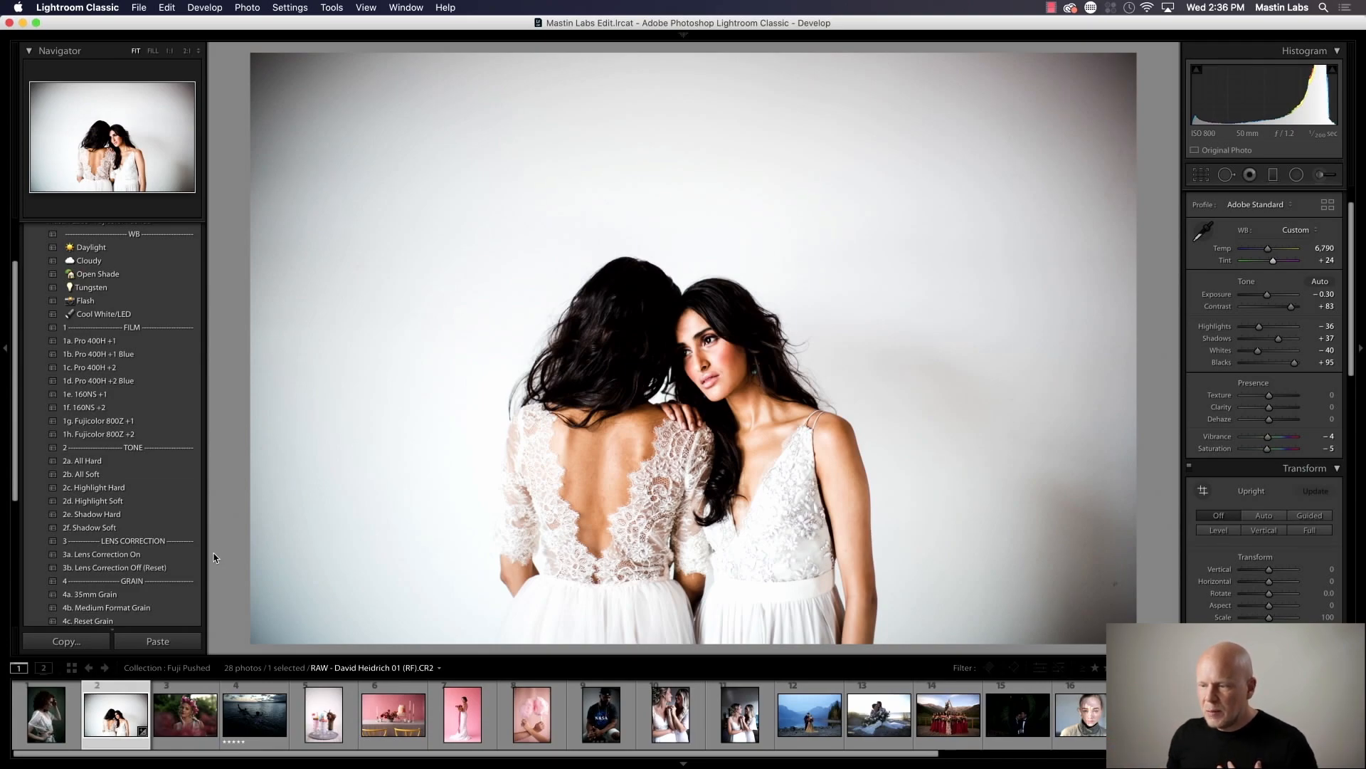
click(173, 553)
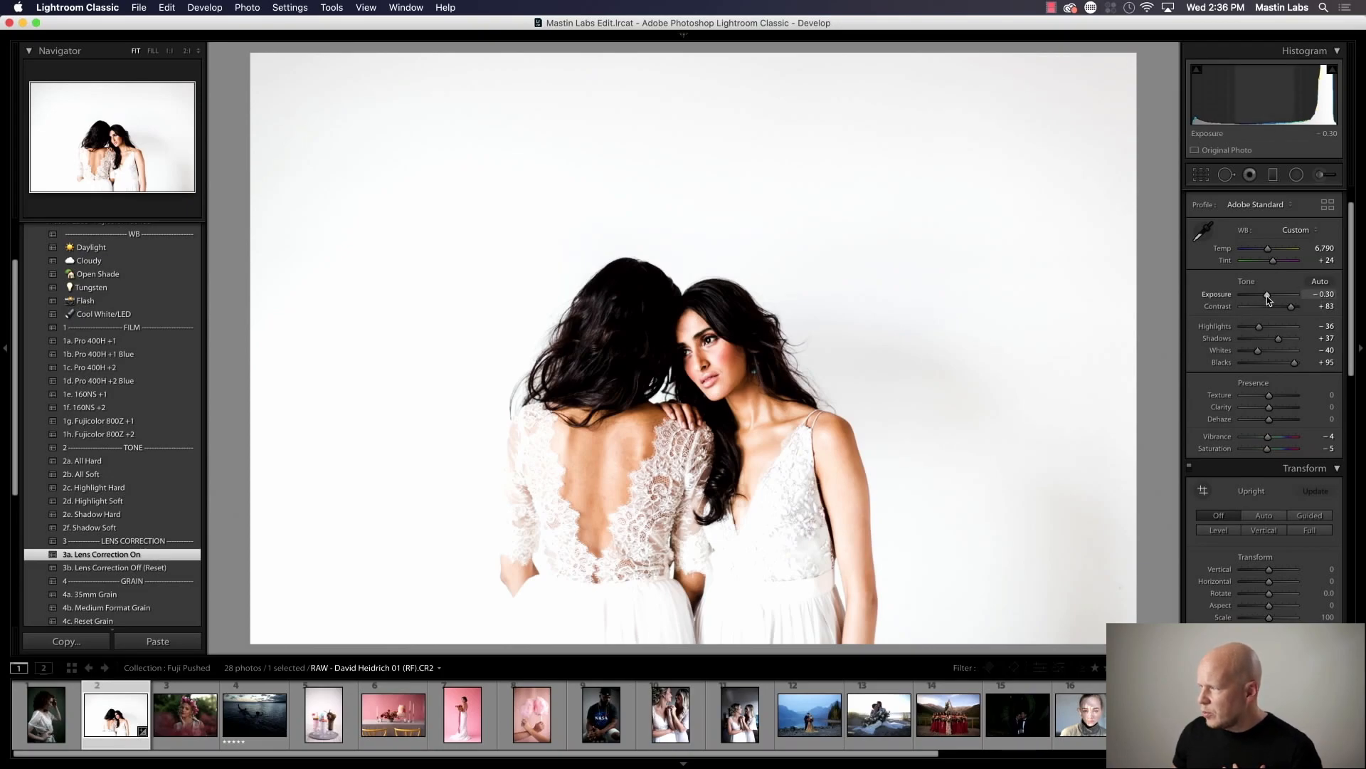
drag(1266, 296, 1267, 296)
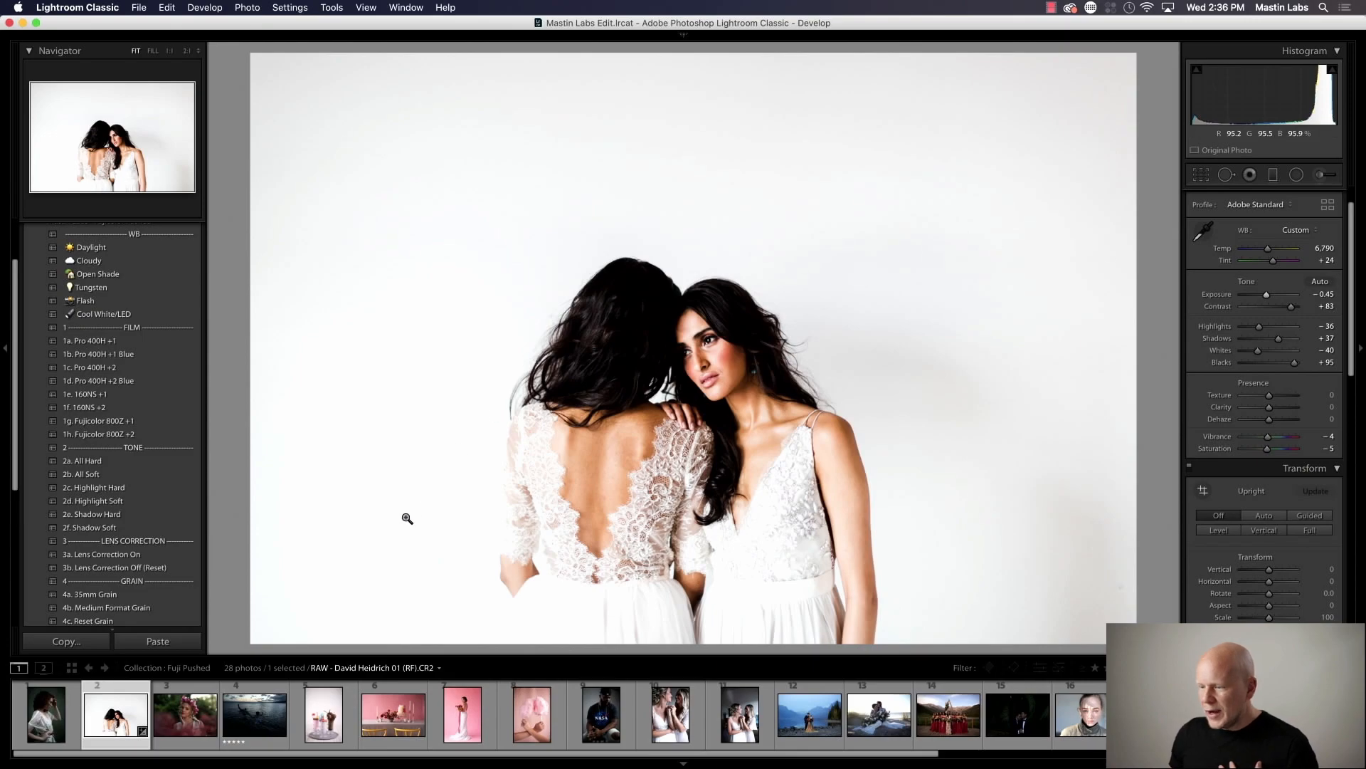
Step: Create two virtual copies of the edited photo
right_click(121, 712)
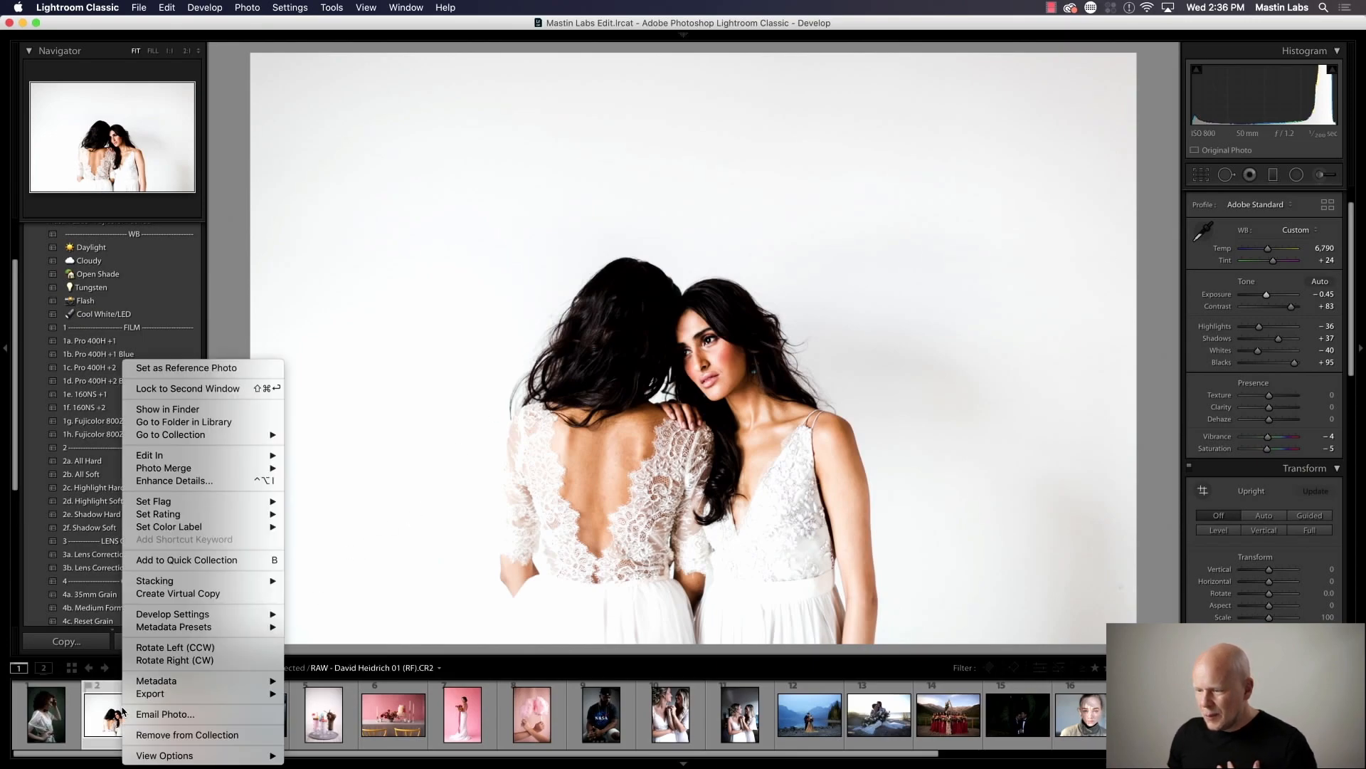
click(178, 593)
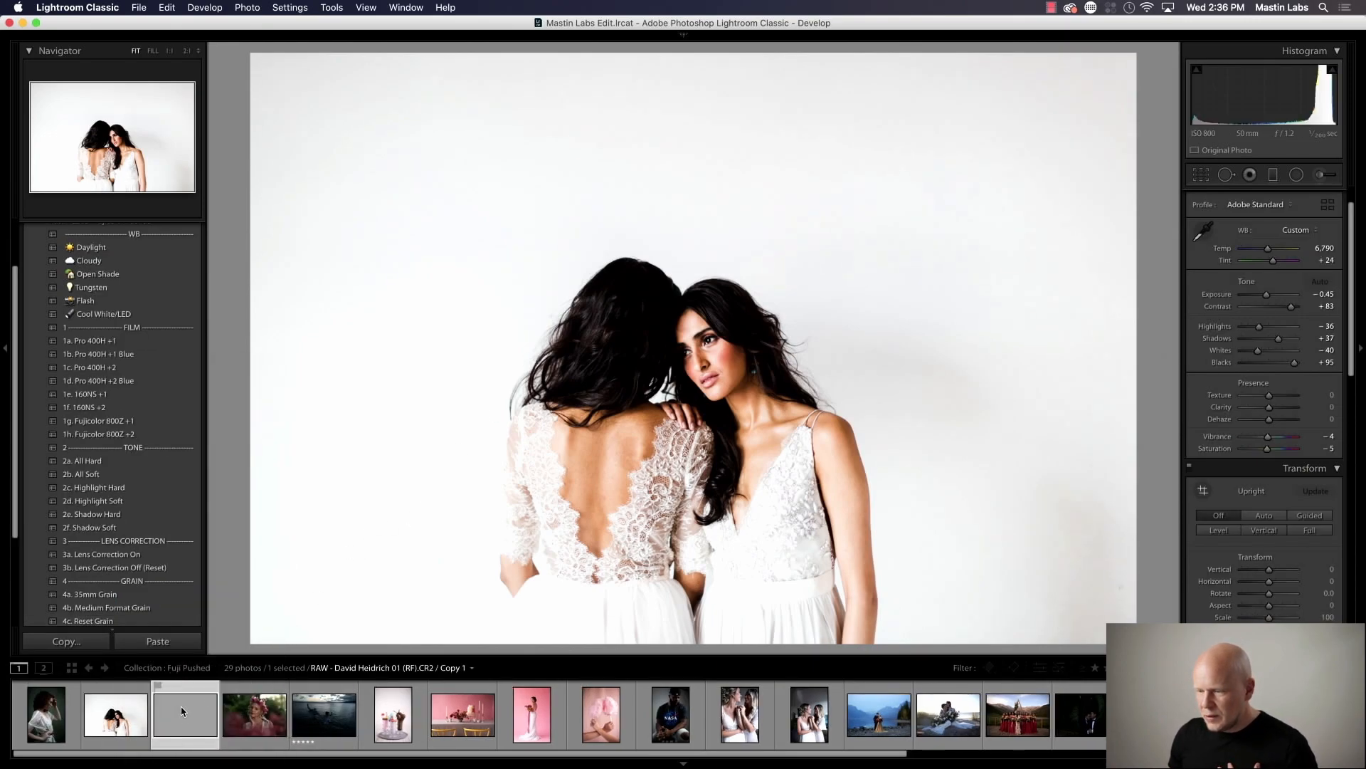
right_click(179, 703)
mouse_move(249, 534)
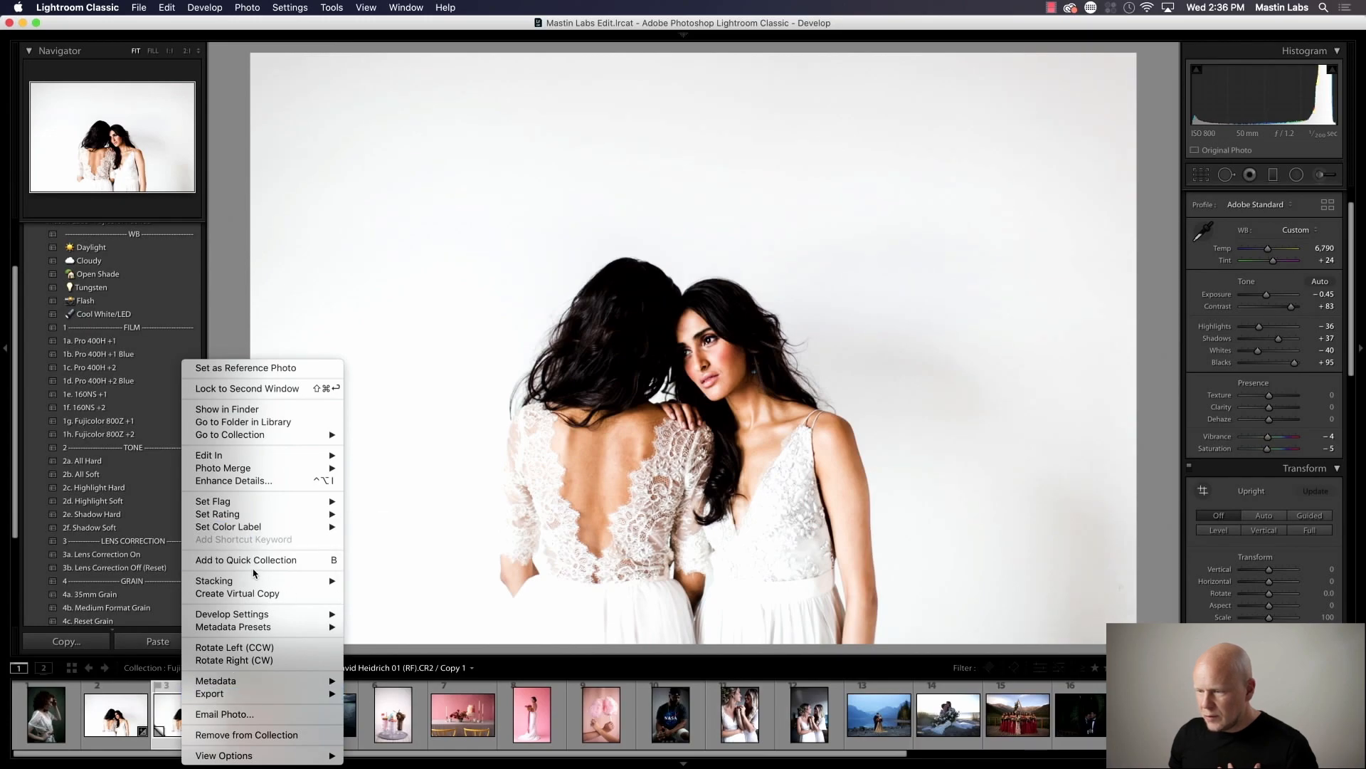
click(256, 598)
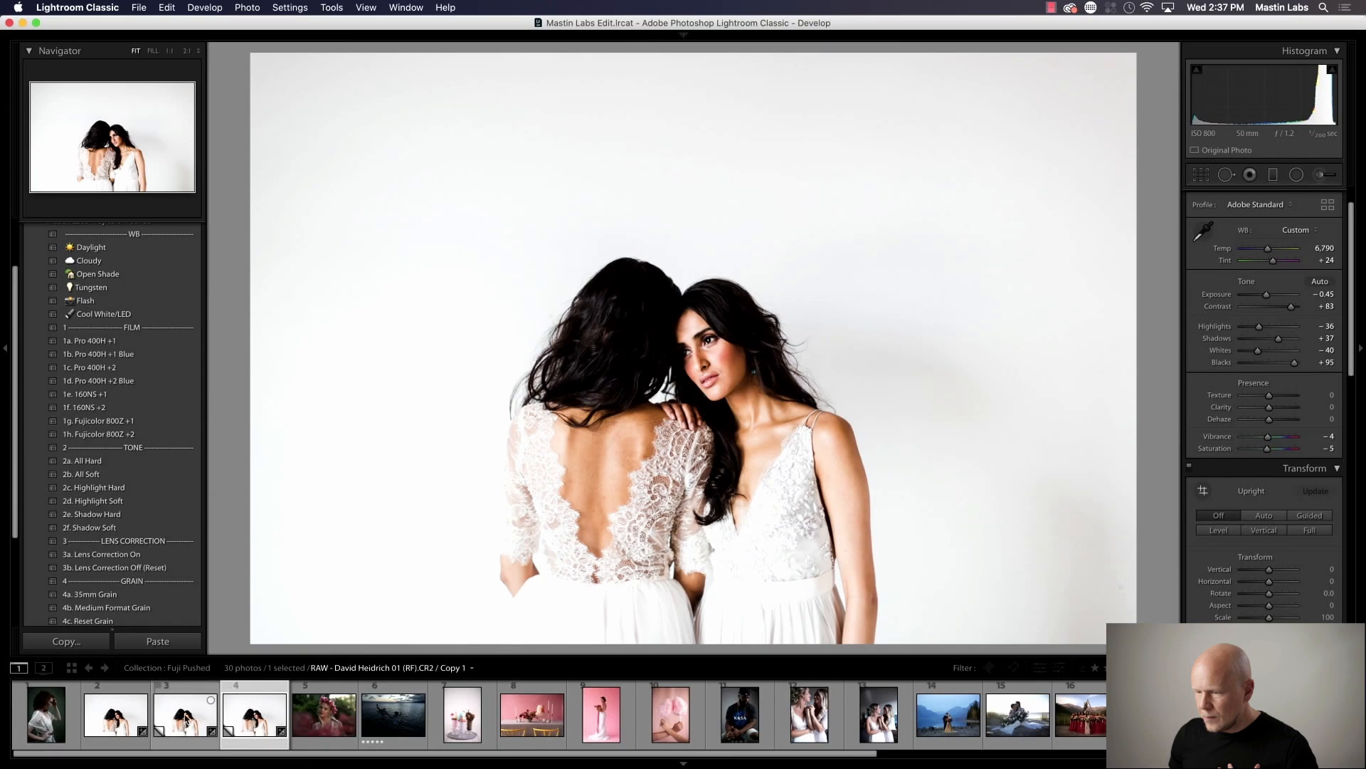
Step: Apply the 1c. Pro 400H +2 film preset to the first virtual copy
click(130, 715)
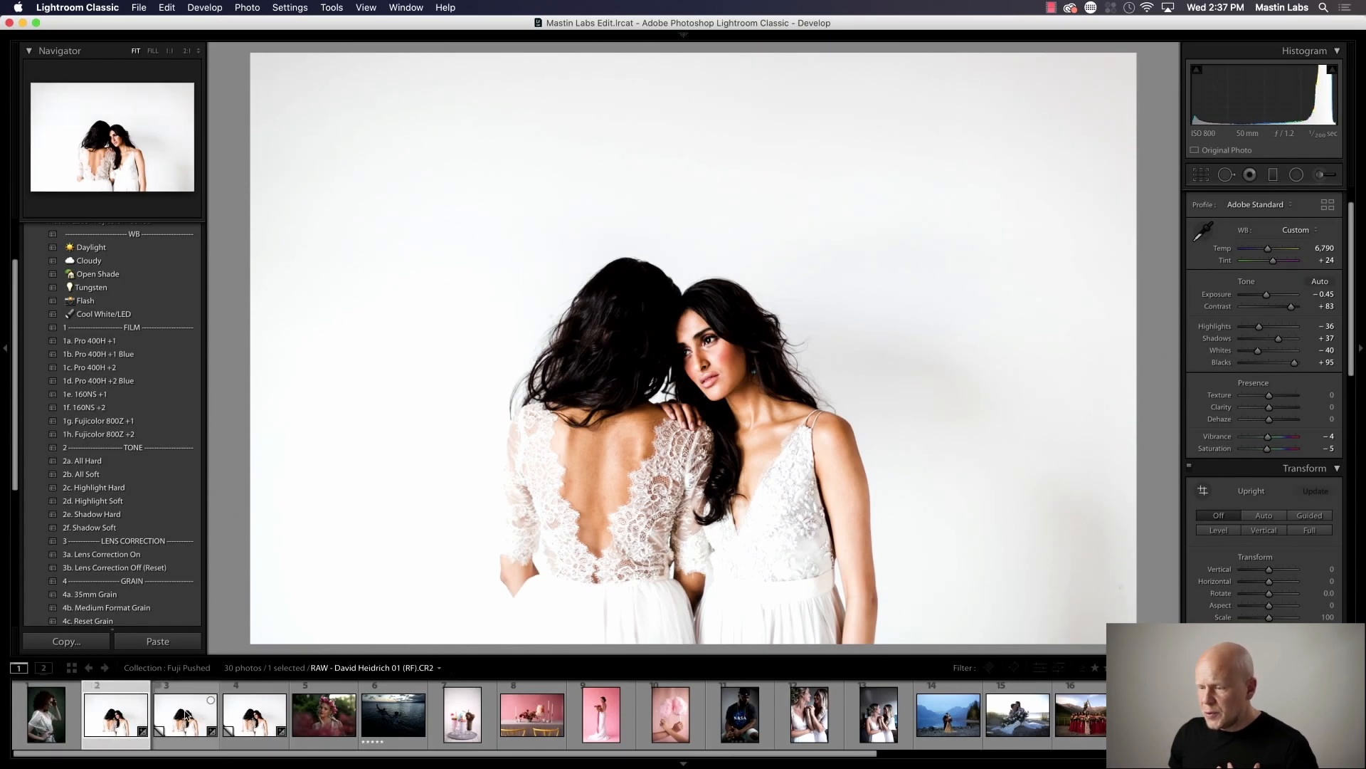
click(186, 714)
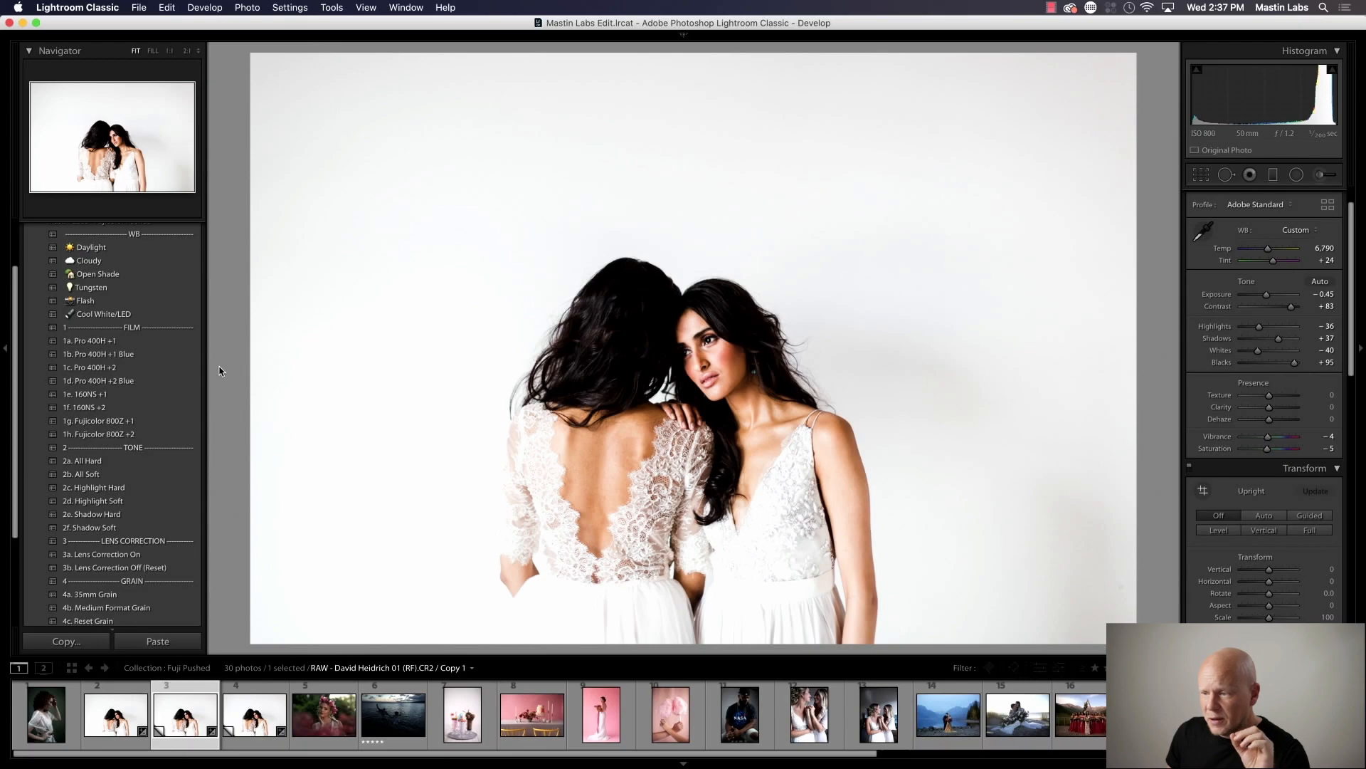
click(181, 366)
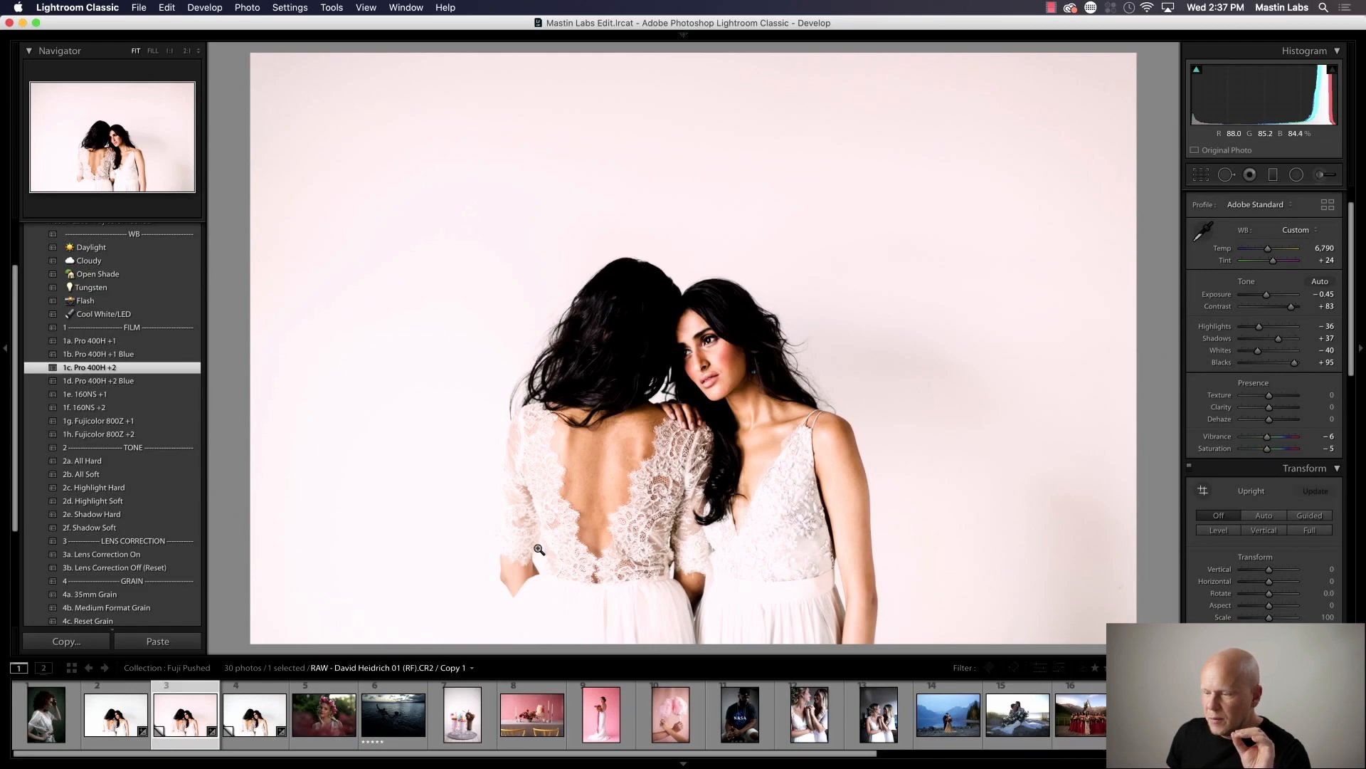
Step: Compare the first virtual copy with the original, and apply the 1e. 160NS +1 film preset to the second virtual copy
click(121, 722)
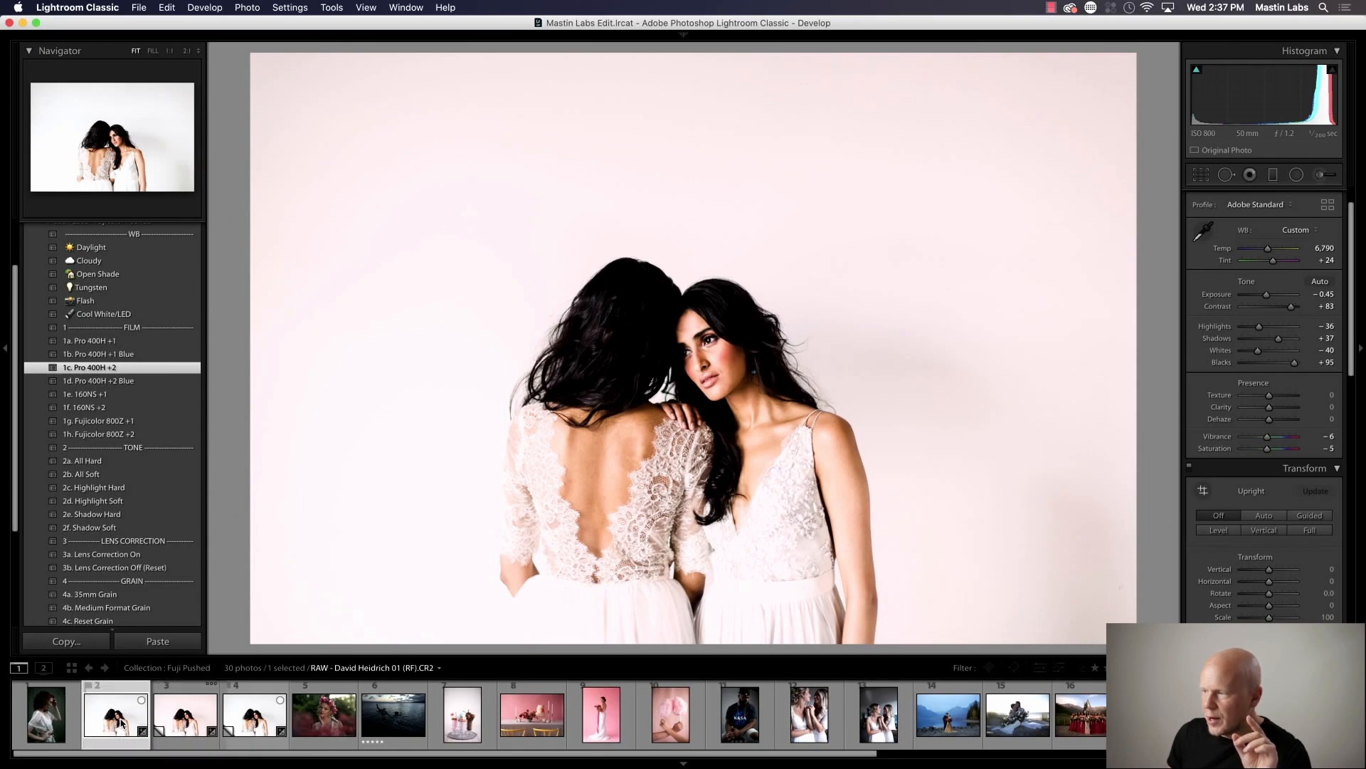
click(185, 721)
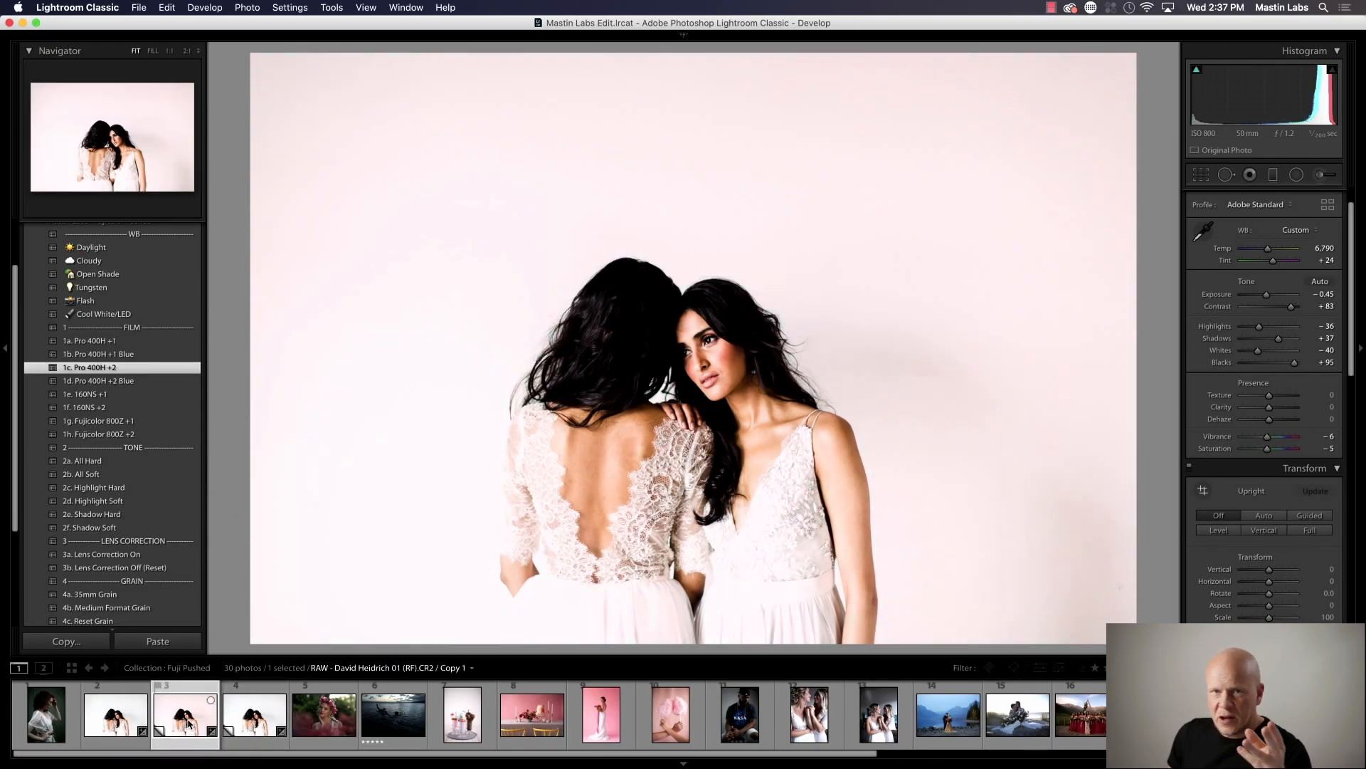
click(247, 716)
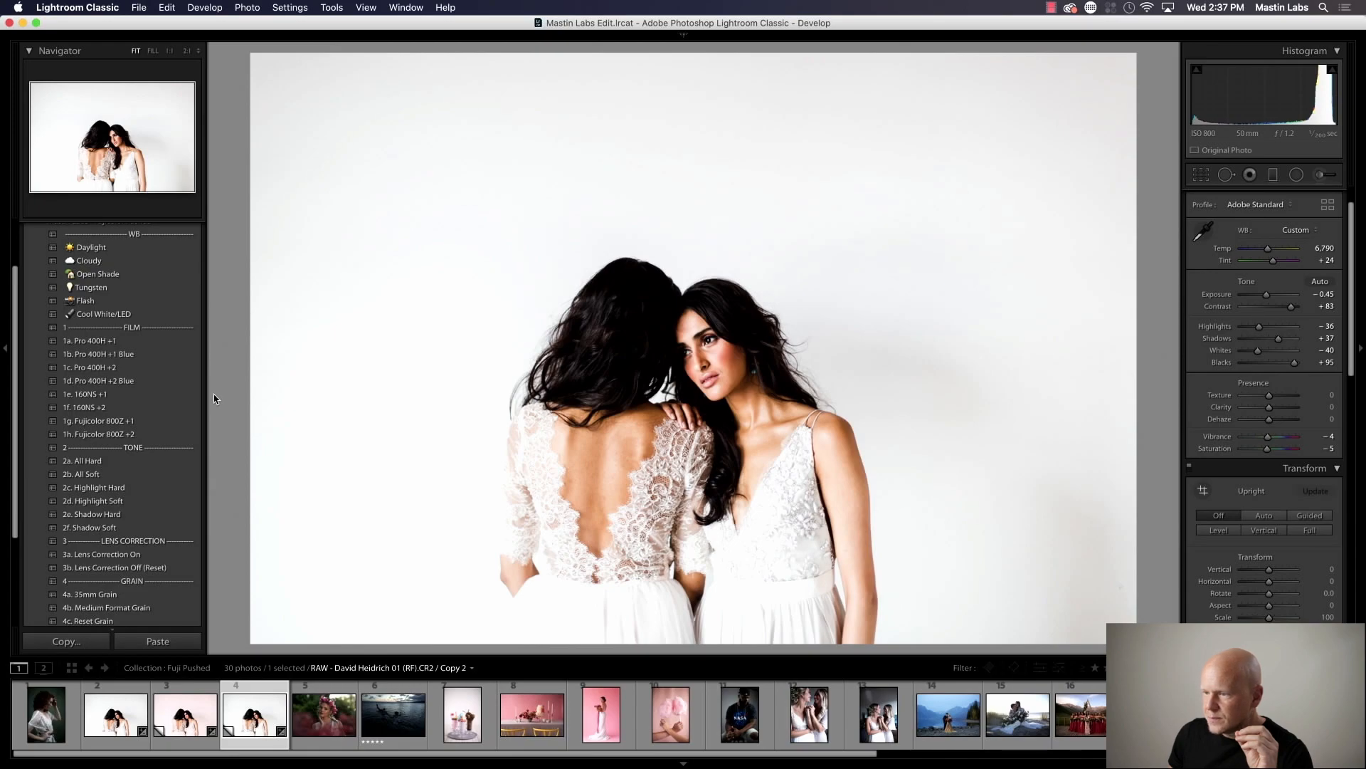
click(170, 394)
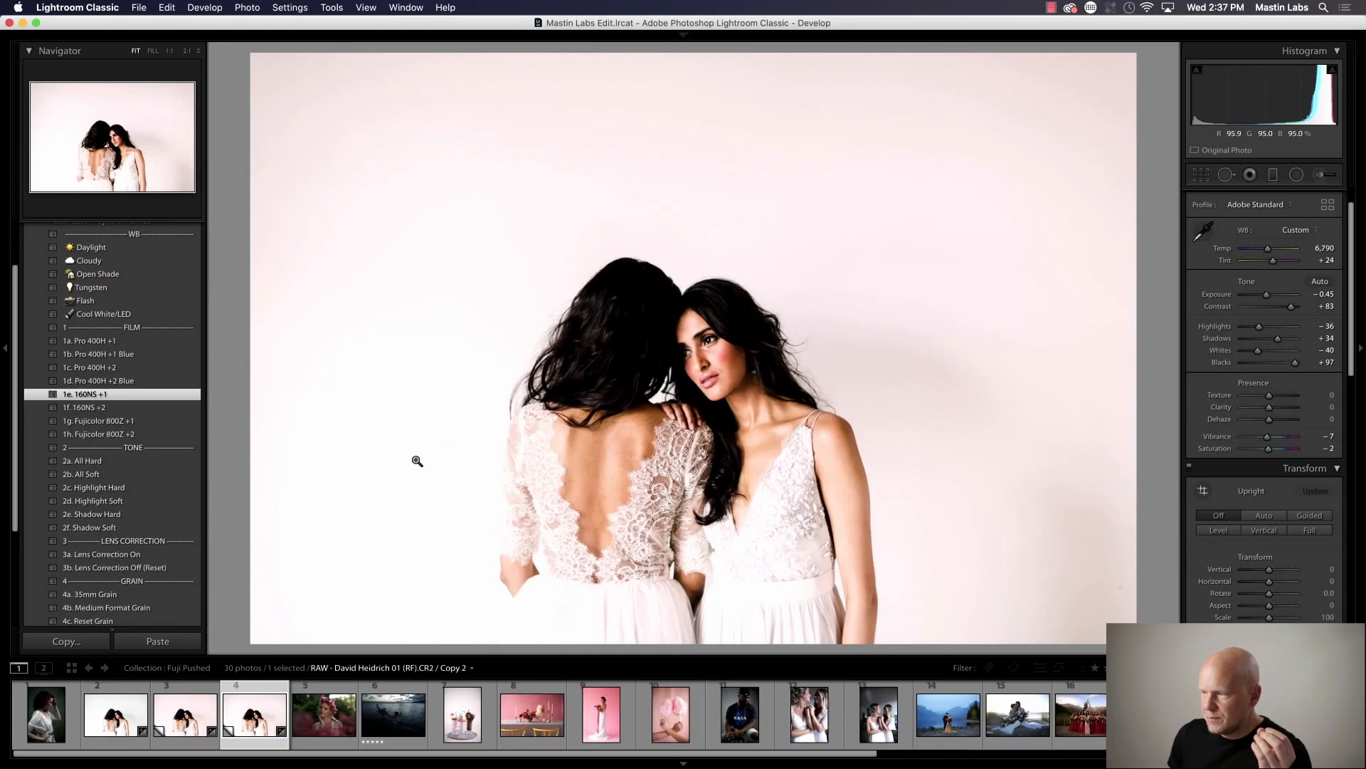
Step: Create a third virtual copy from the second one and apply the 1h. Fujicolor 800Z +2 film preset to it
right_click(258, 726)
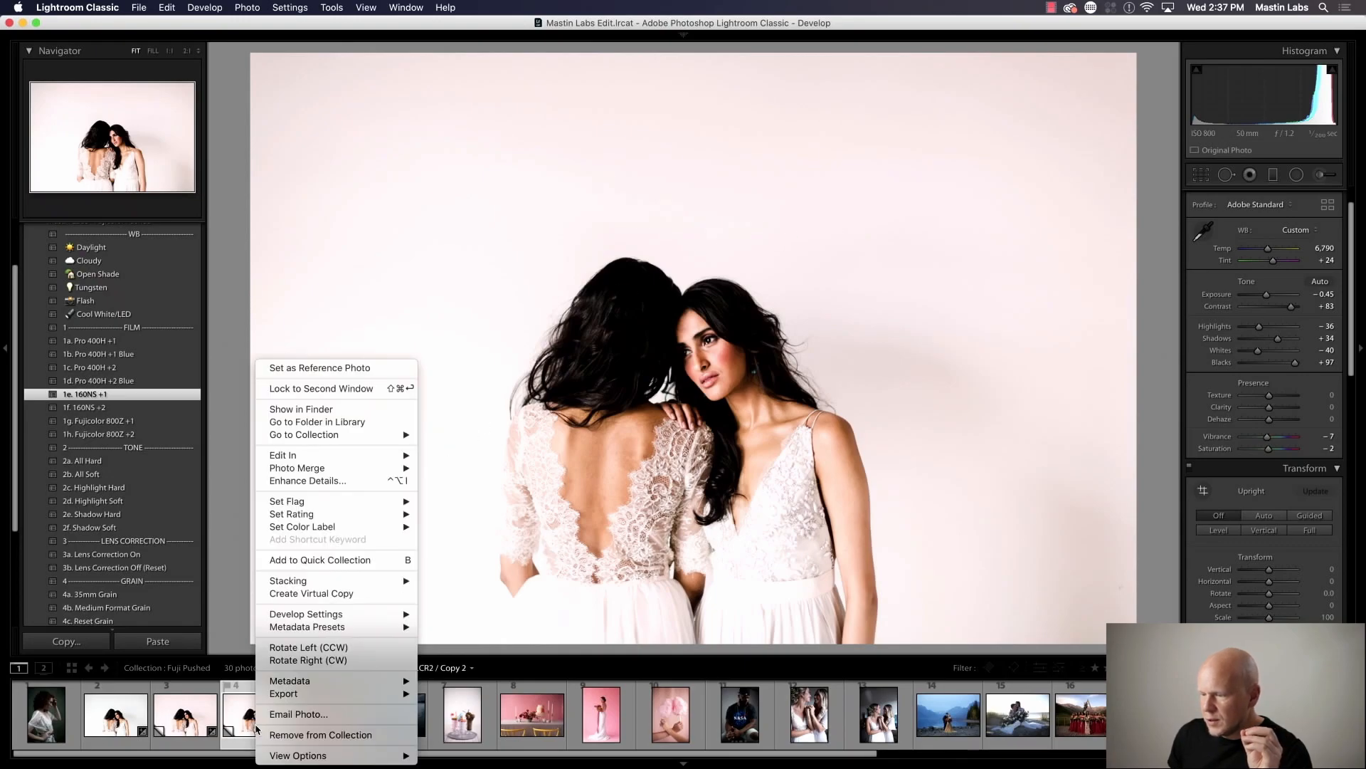
click(312, 594)
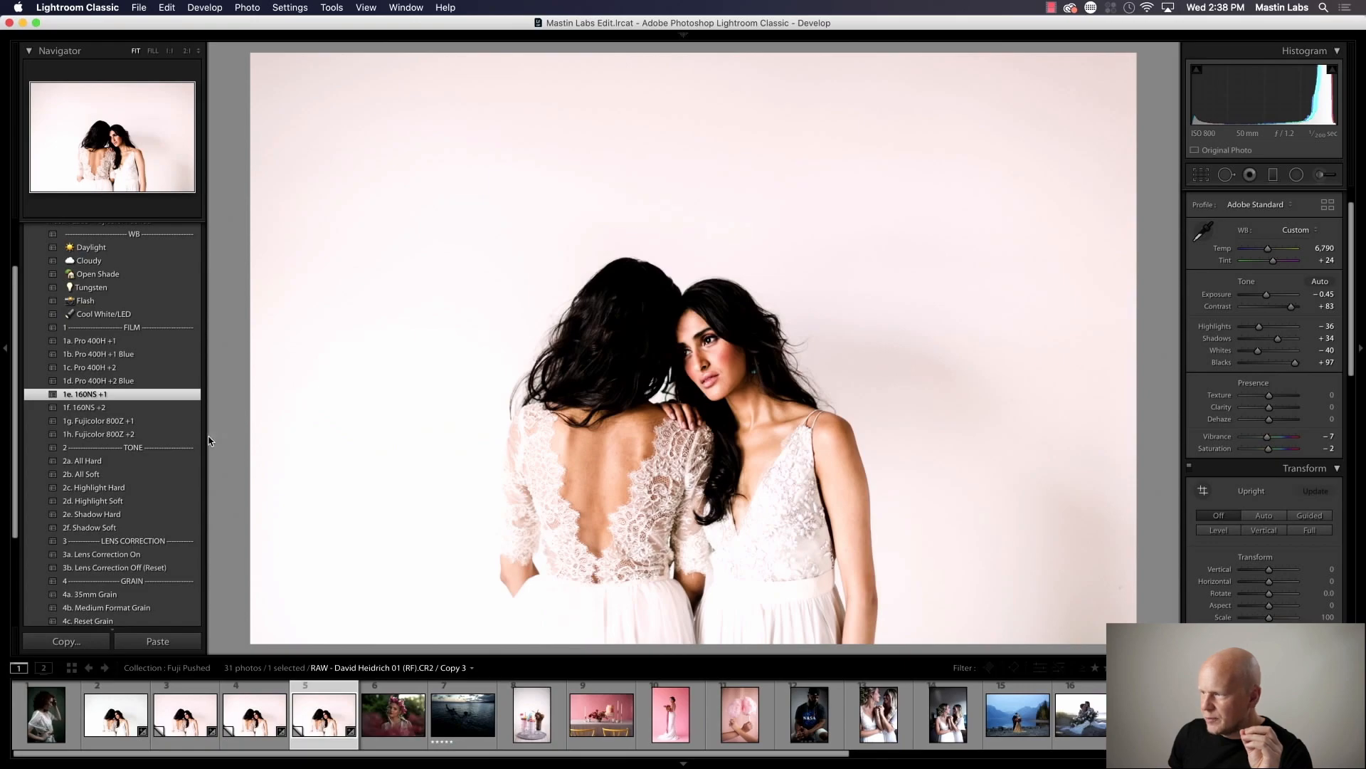
click(143, 434)
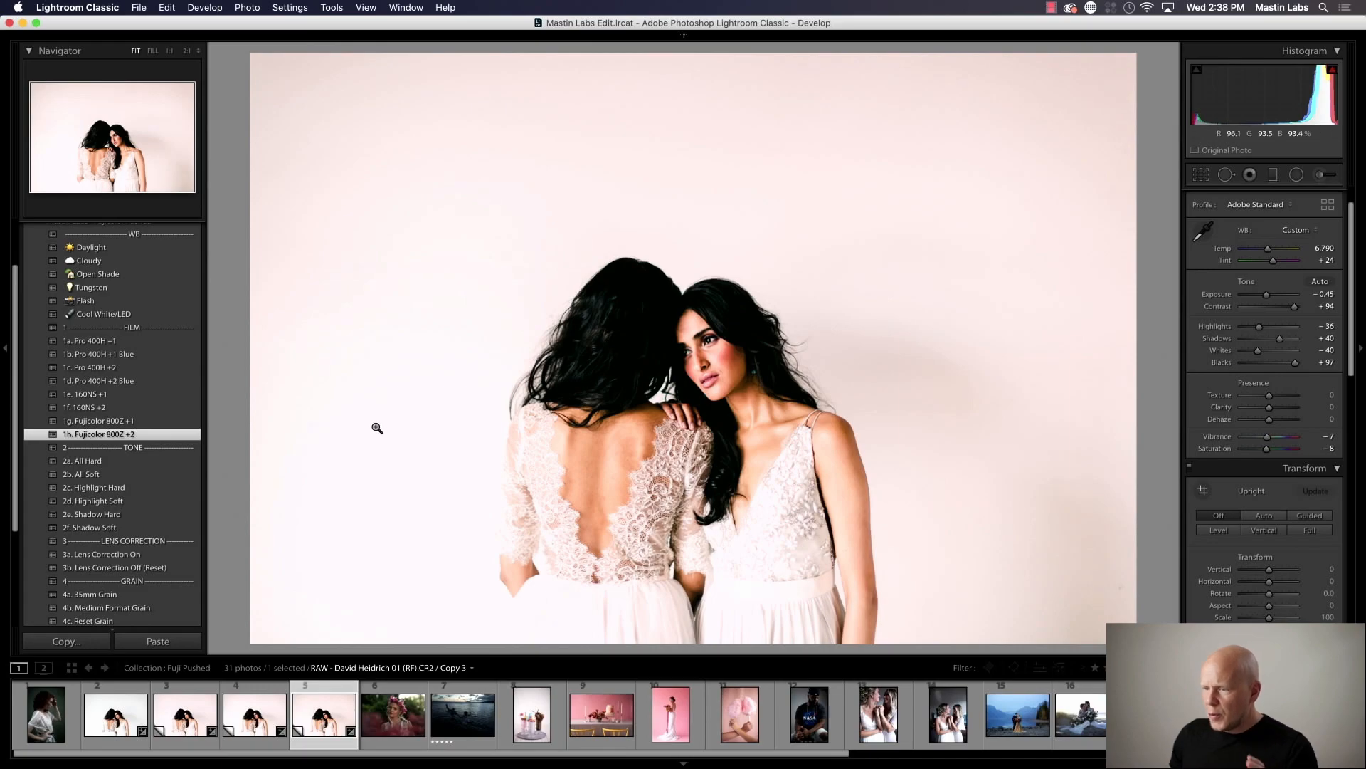
Step: Select the original and its three virtual copies and show all four side by side in Survey view
click(117, 719)
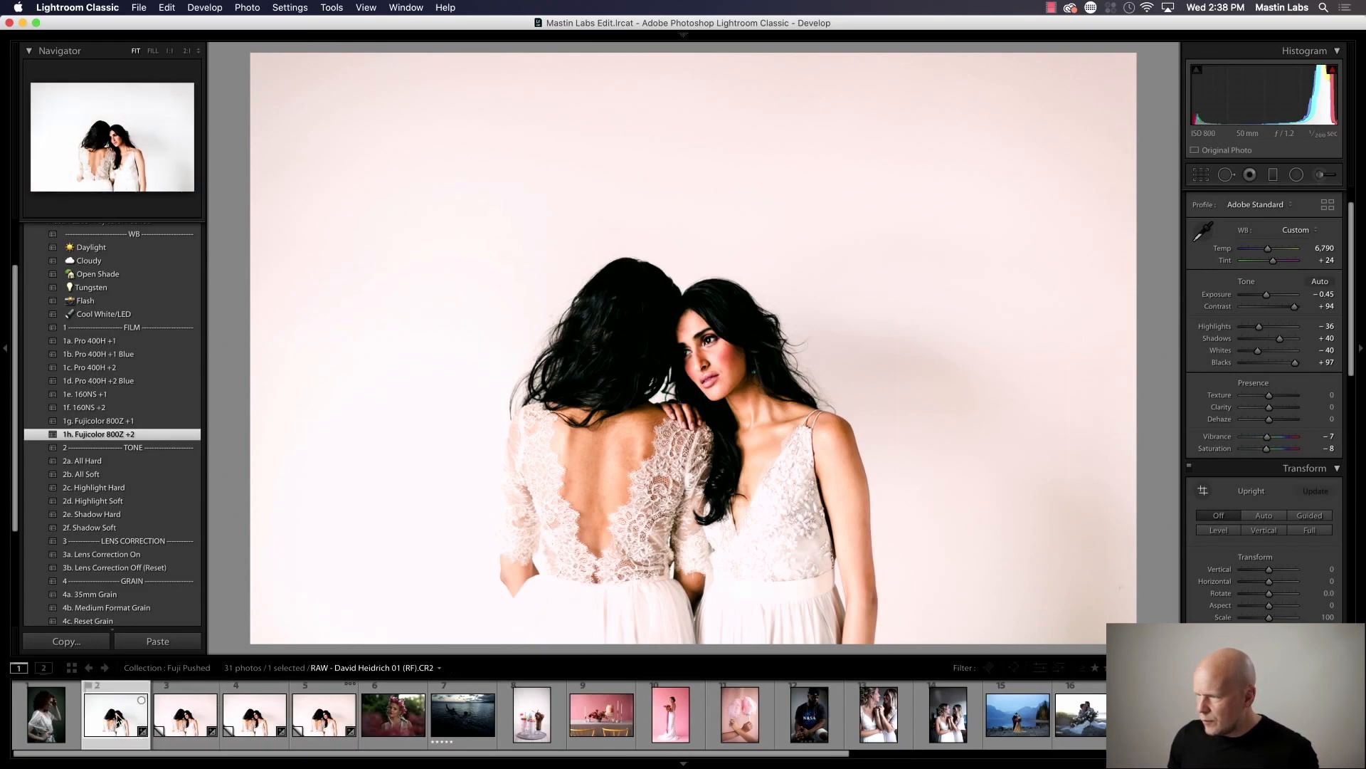
click(322, 721)
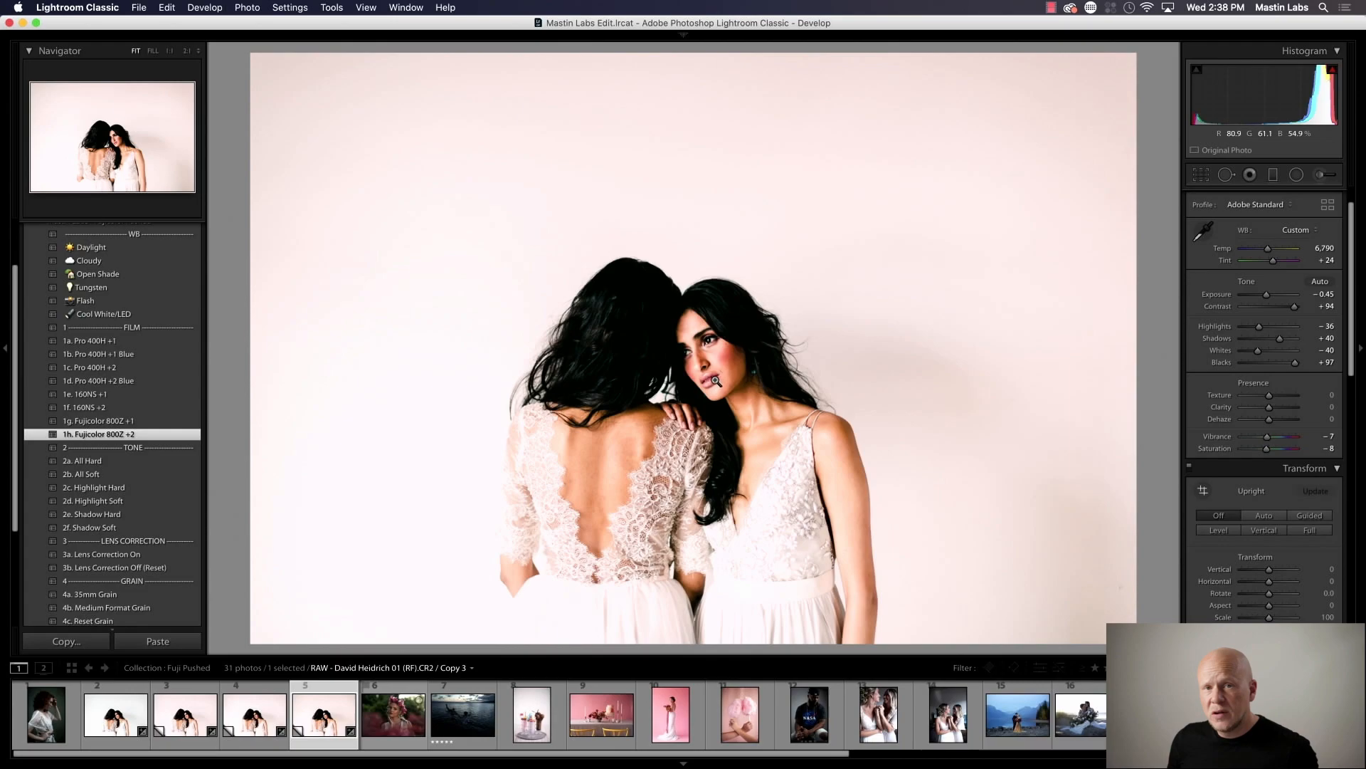
super+click(182, 723)
super+click(116, 719)
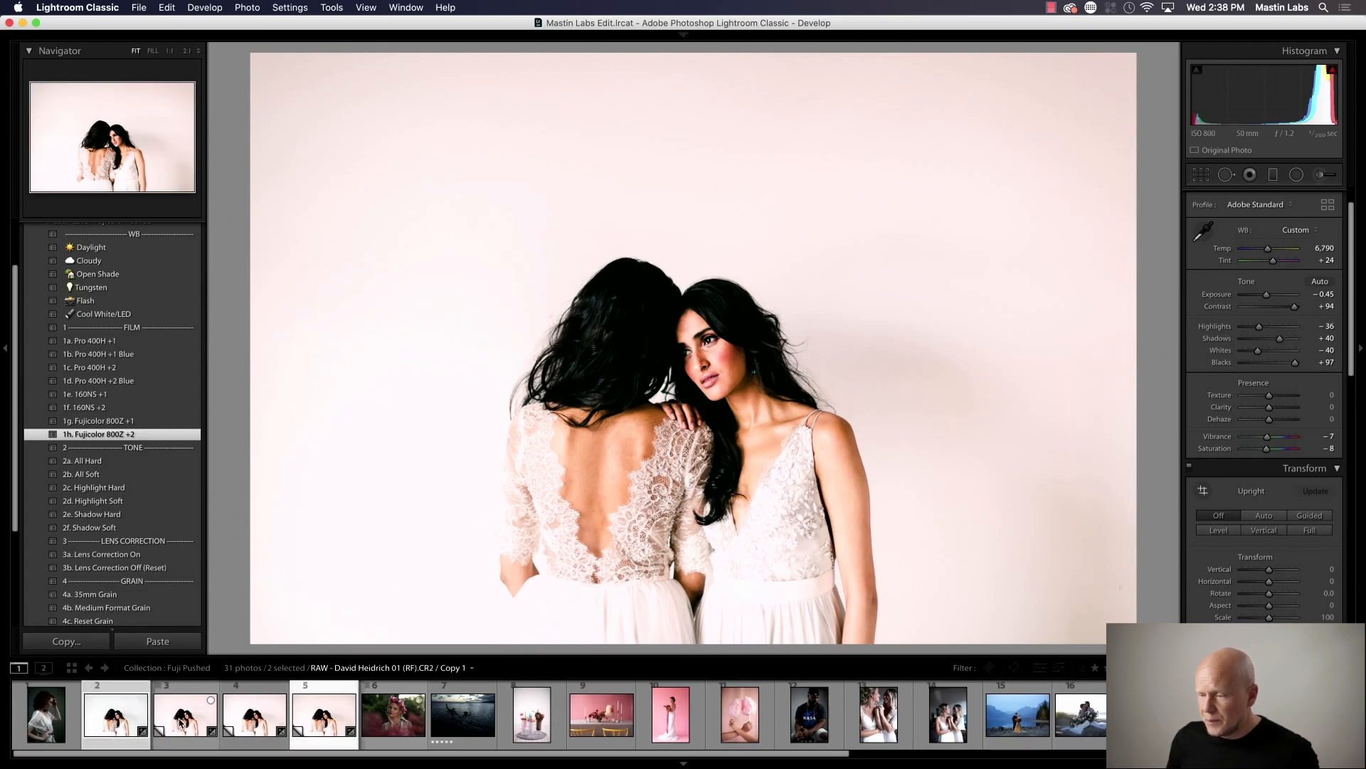
super+click(231, 722)
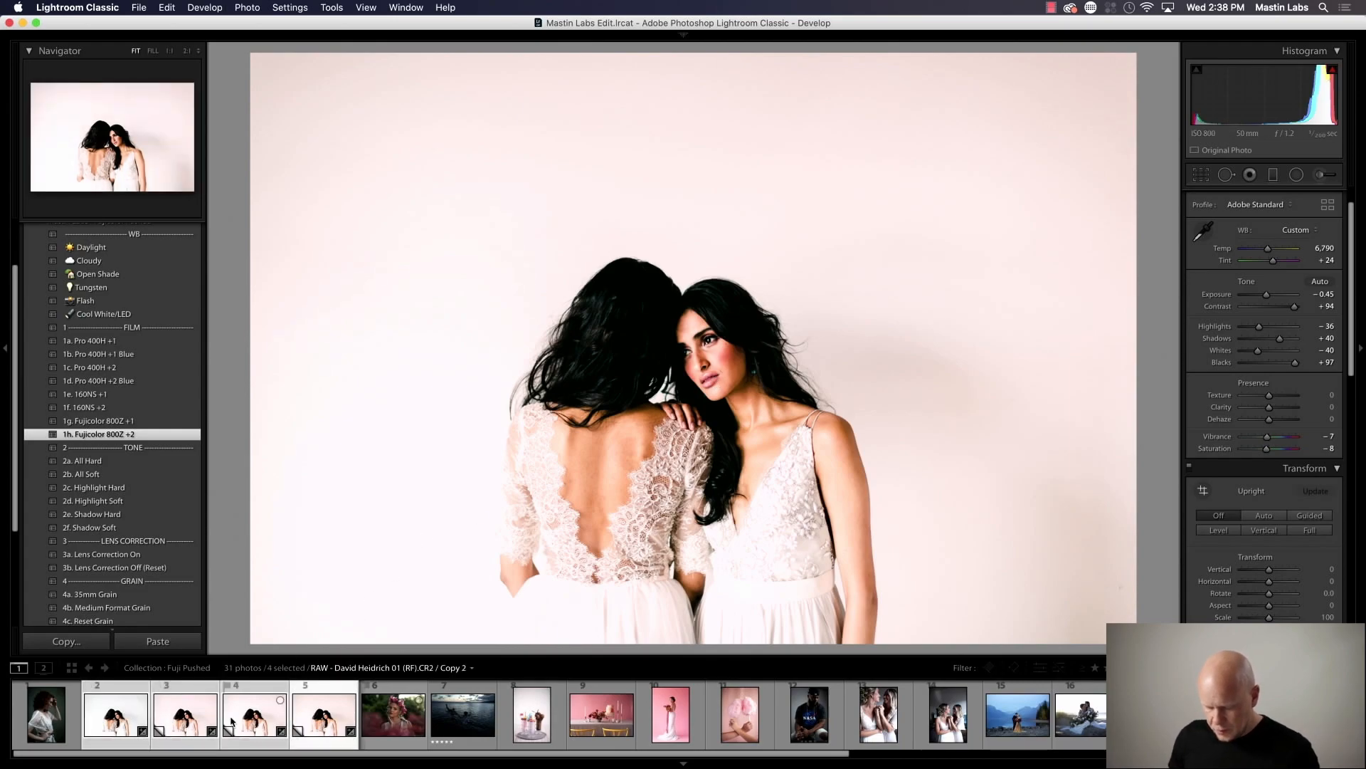
key(n)
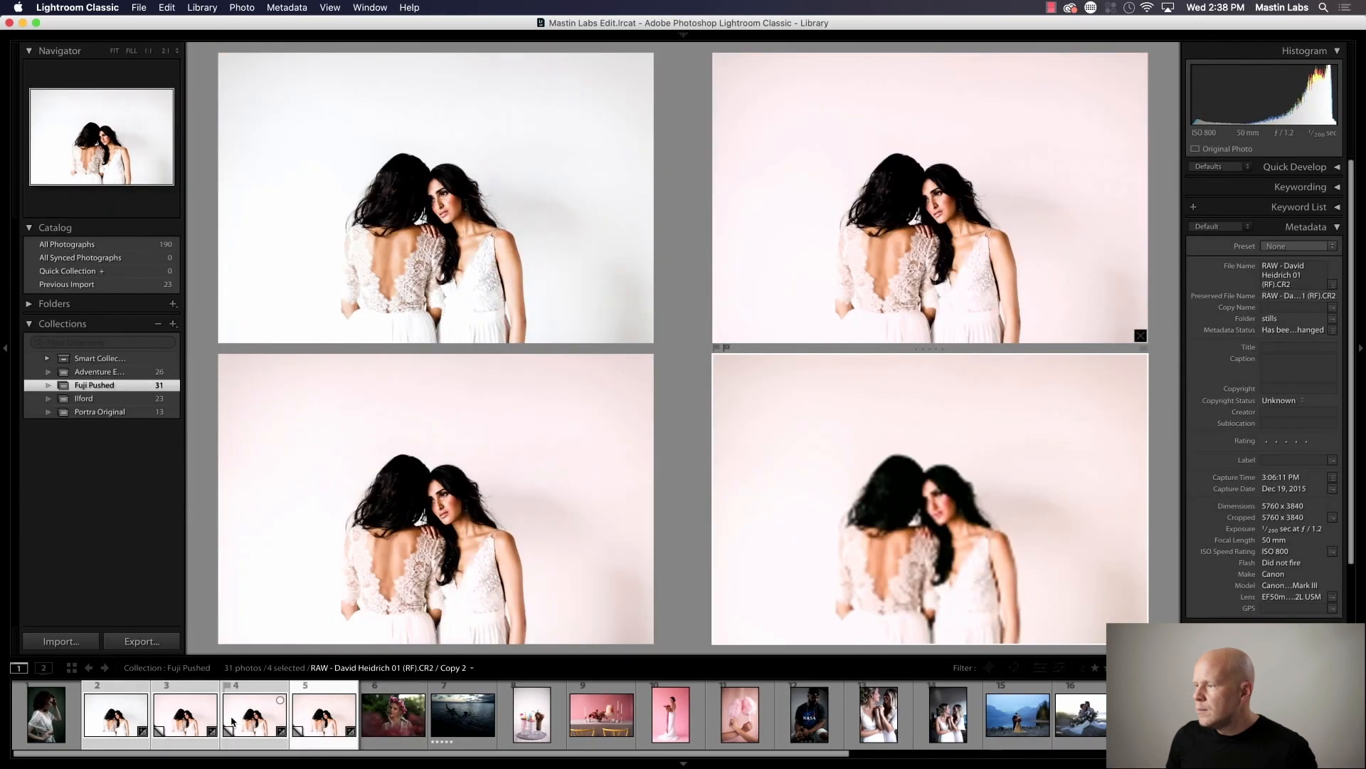
Step: Hide both side panels to enlarge the Survey view and compare the four film looks of the two brides one by one
click(7, 310)
click(1360, 303)
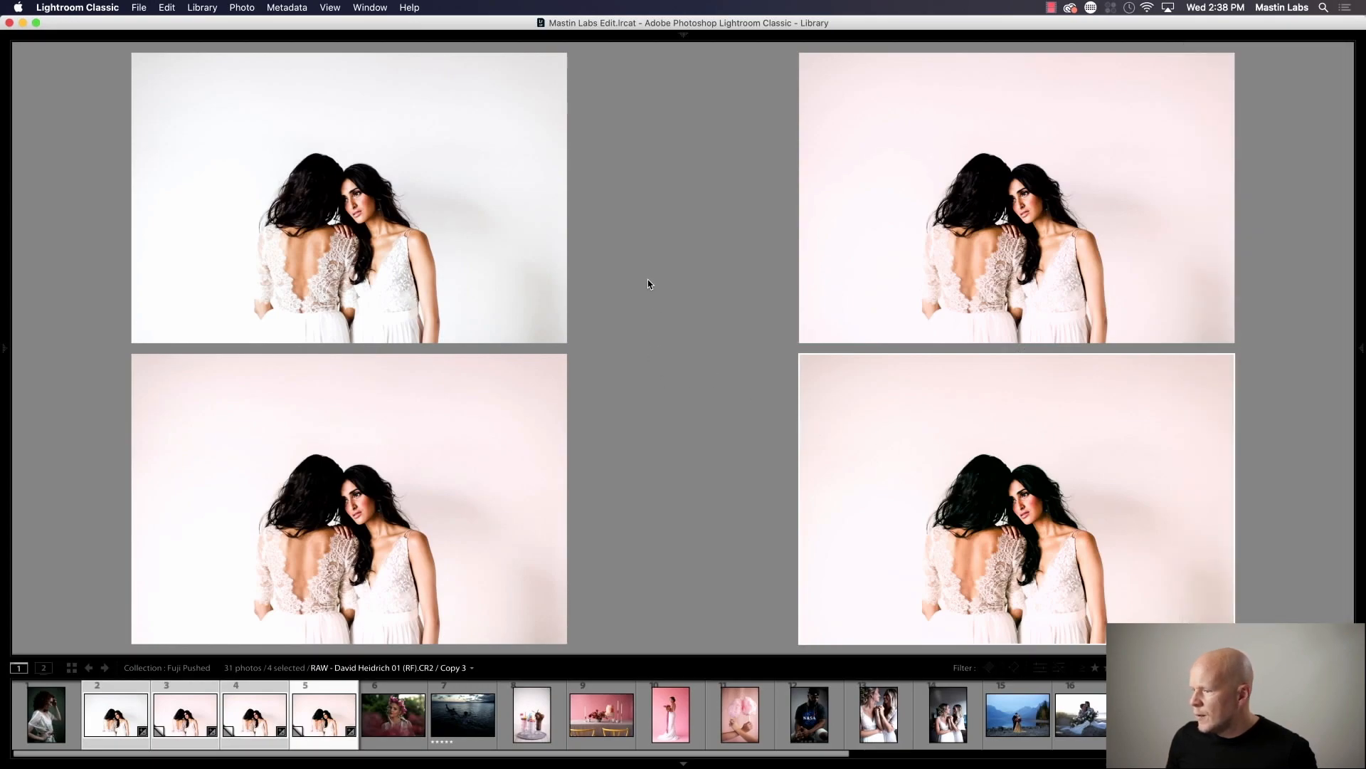
mouse_move(5, 350)
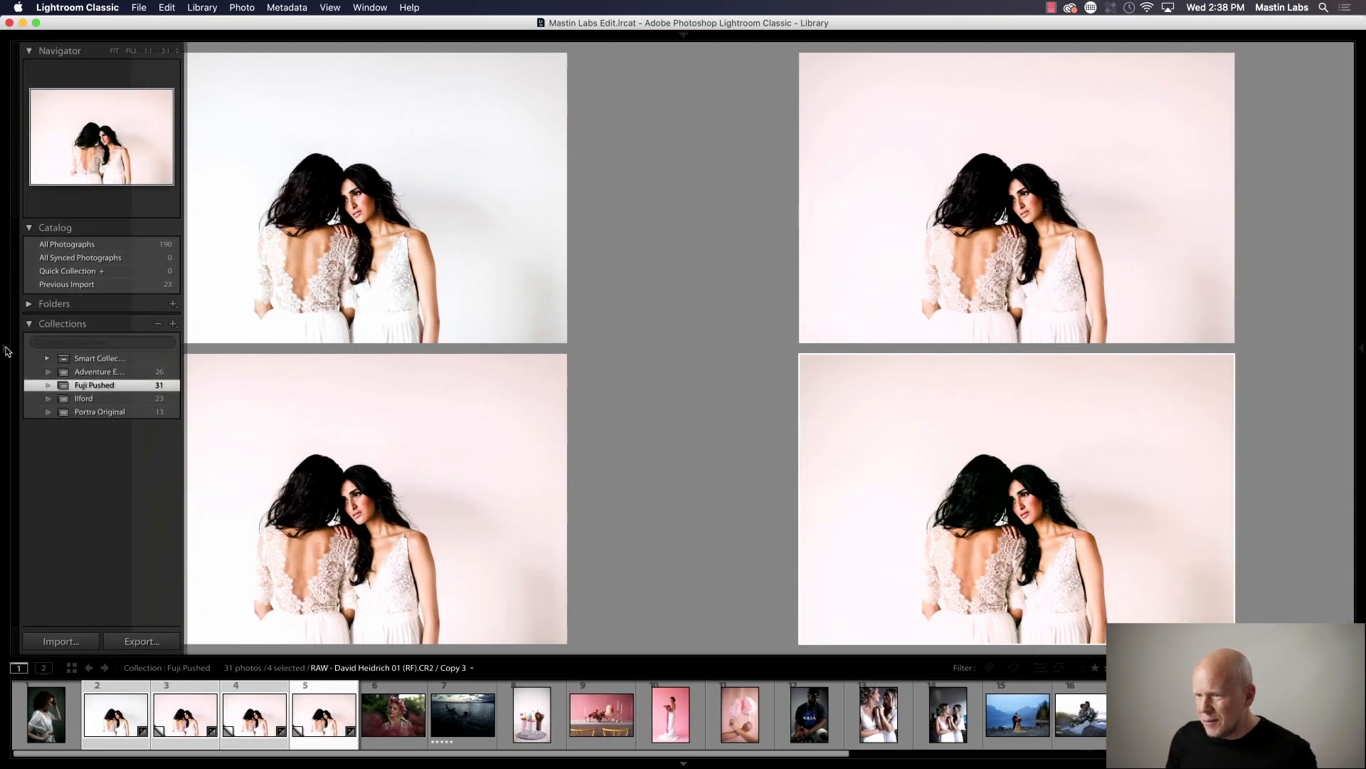
click(396, 212)
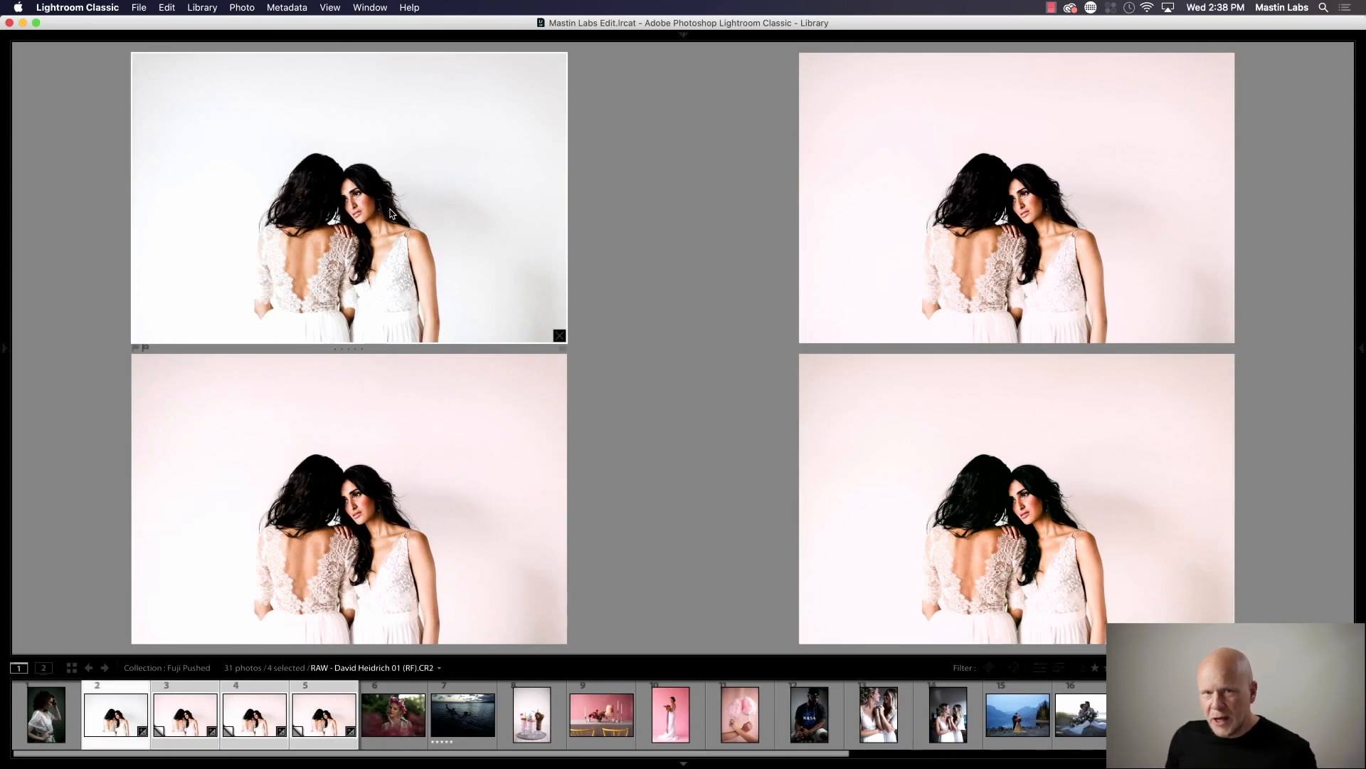
click(882, 205)
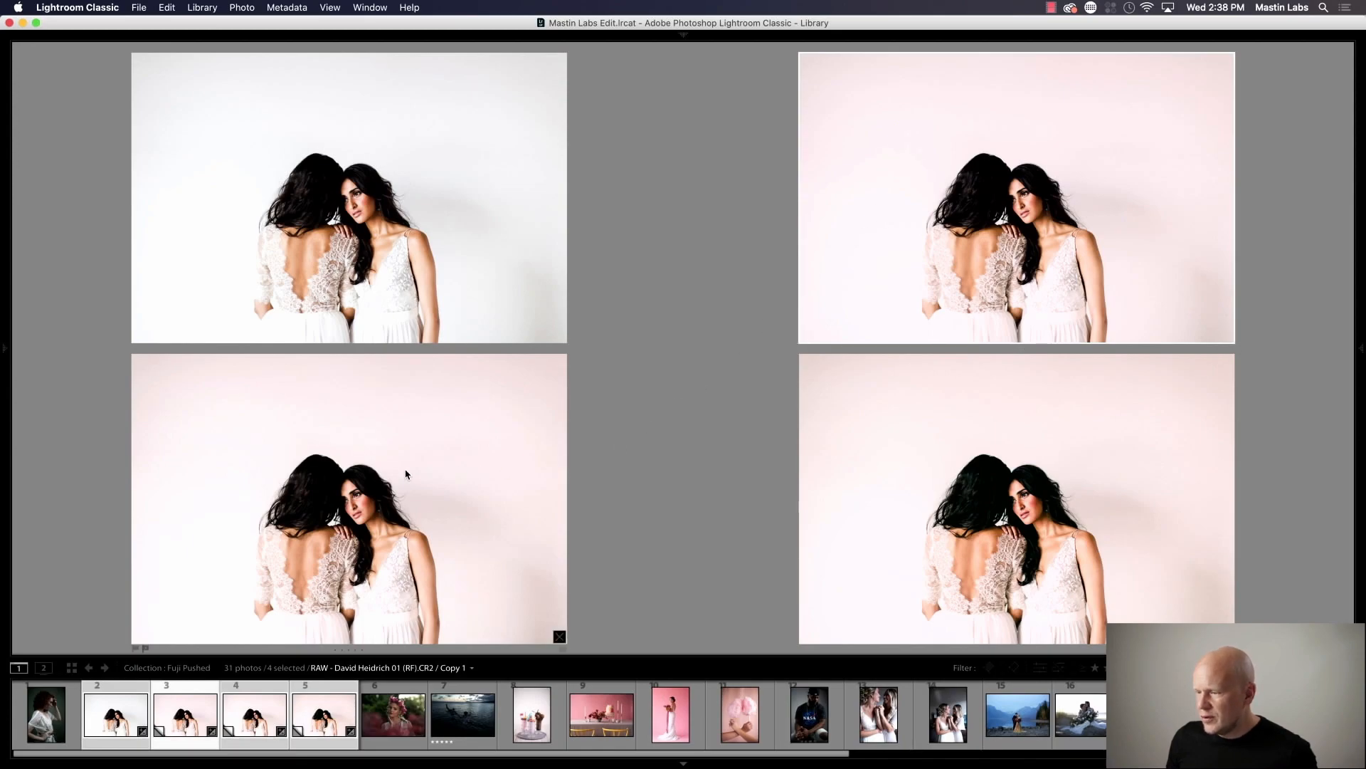
click(372, 473)
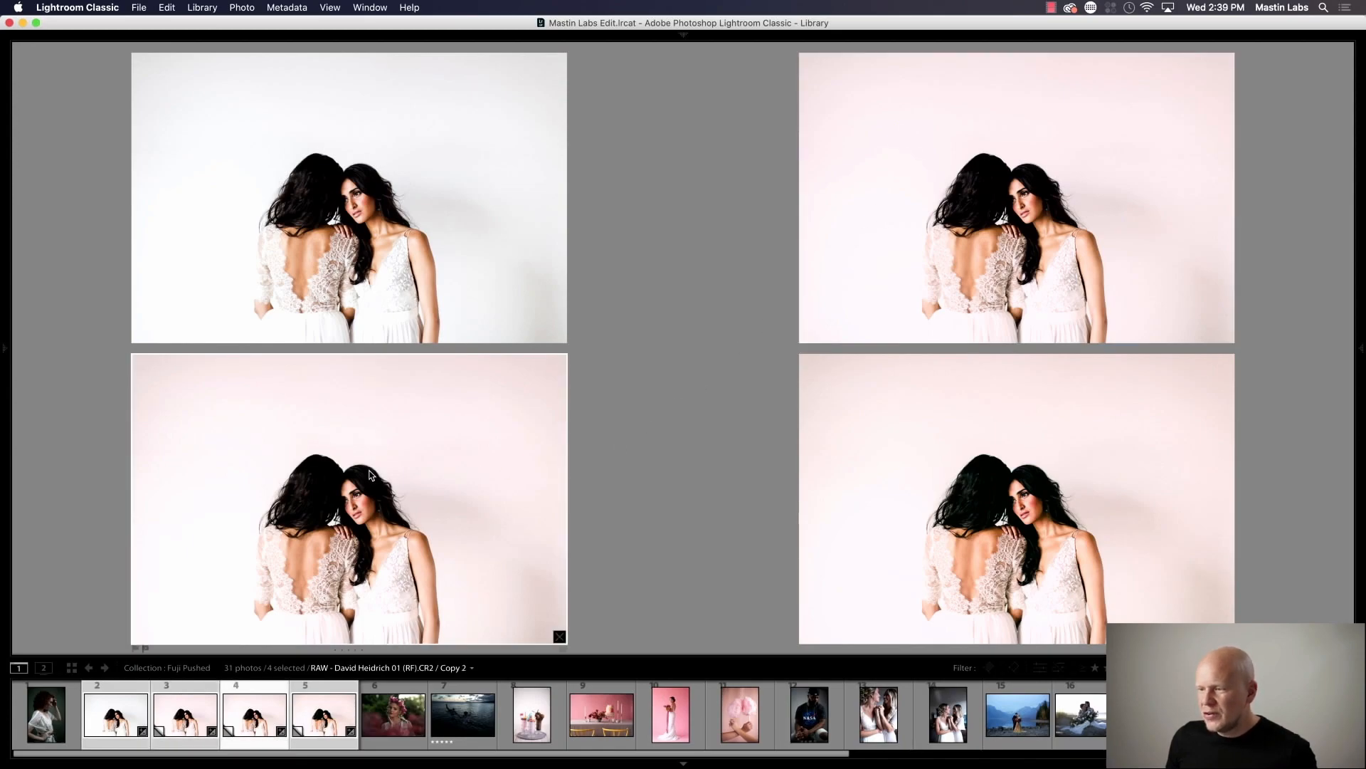
click(912, 465)
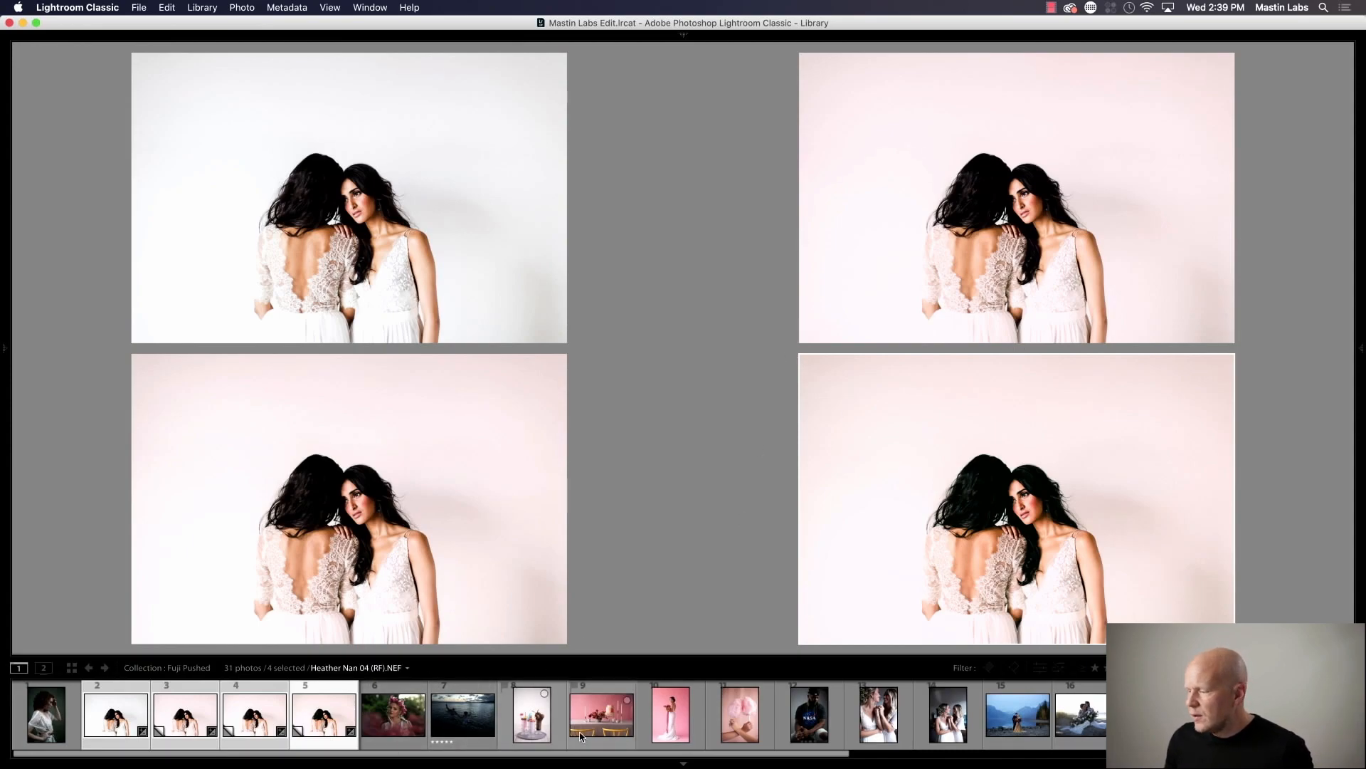
Step: Open the photo of the bride holding the red and pink bouquet in Develop and apply the 1a. Pro 400H +1 film preset
scroll(580, 733, right, 5)
scroll(580, 733, right, 5)
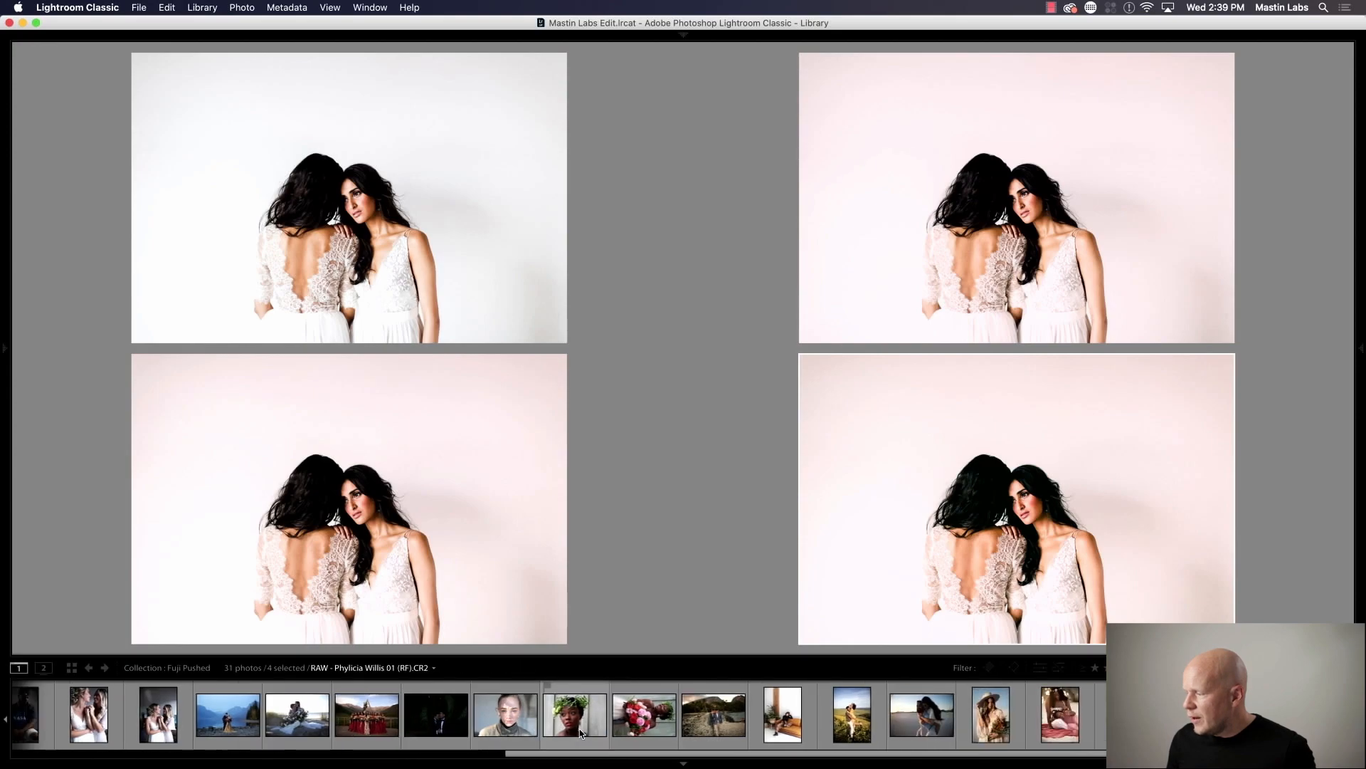
click(654, 721)
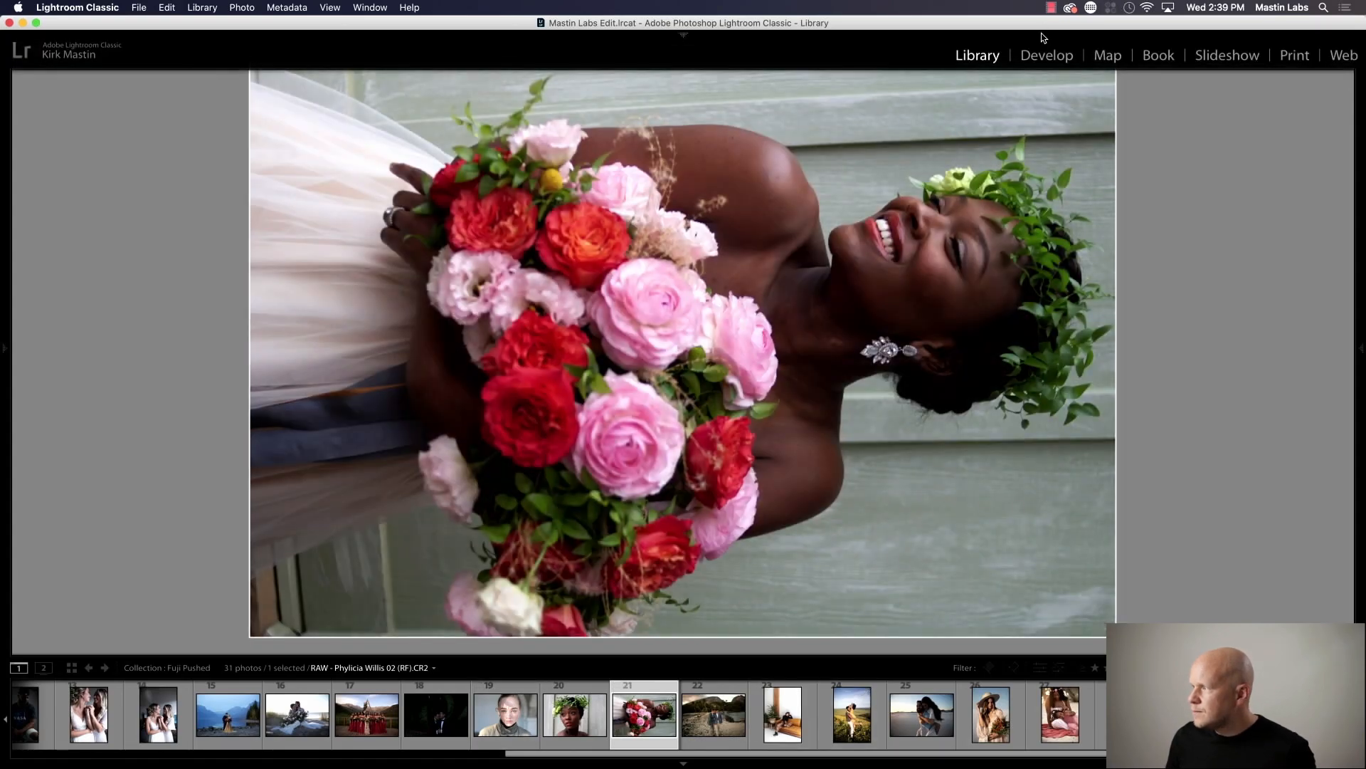
click(1043, 57)
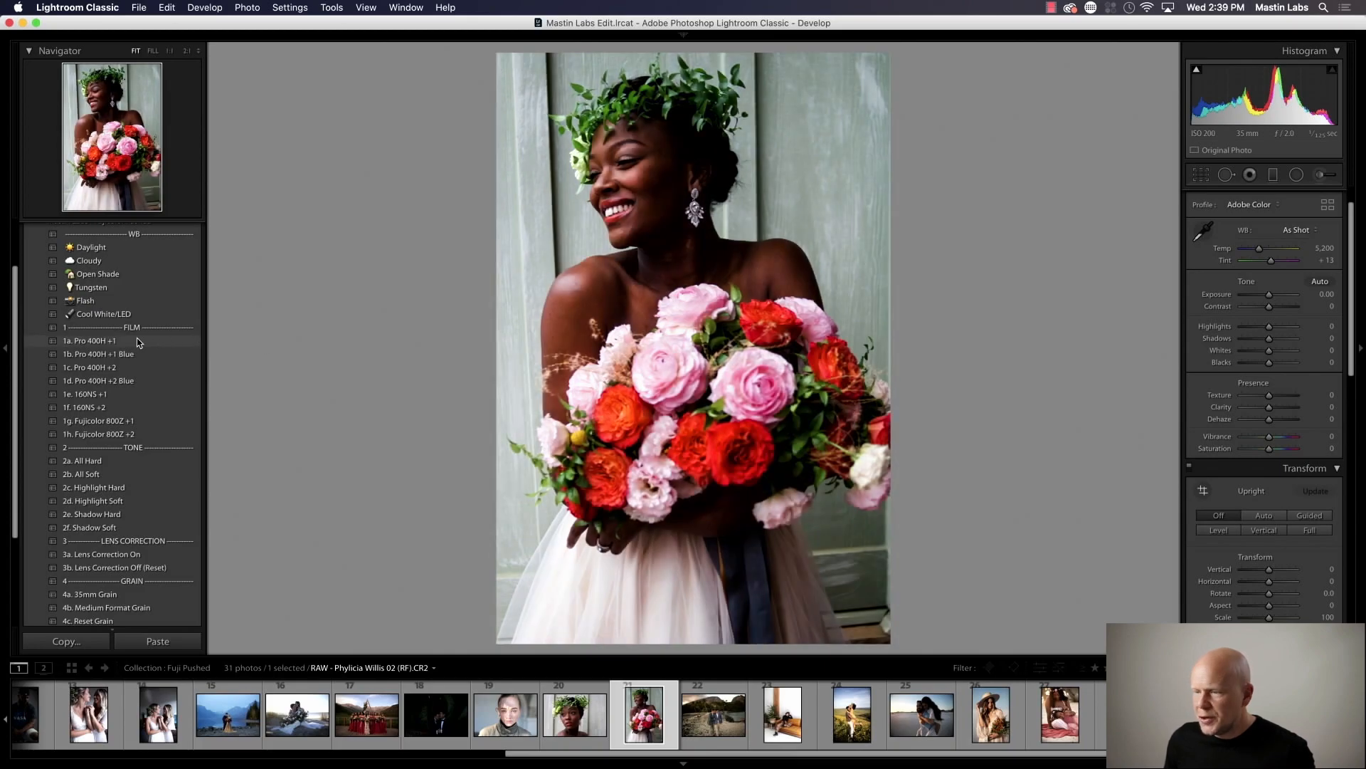
click(154, 342)
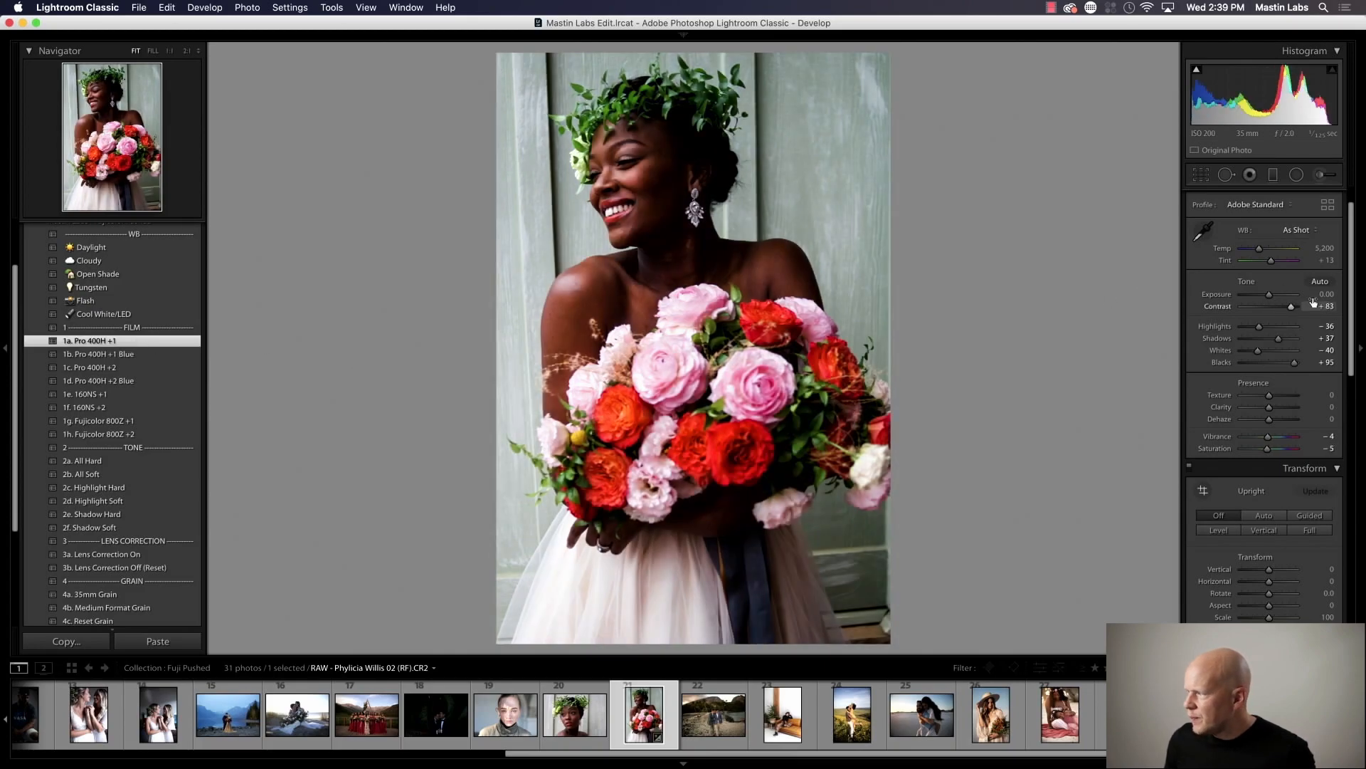
Step: Set the bouquet photo's exposure to +0.10, temperature to 5,027 and tint to +6, and compare it with the before version
key(Up)
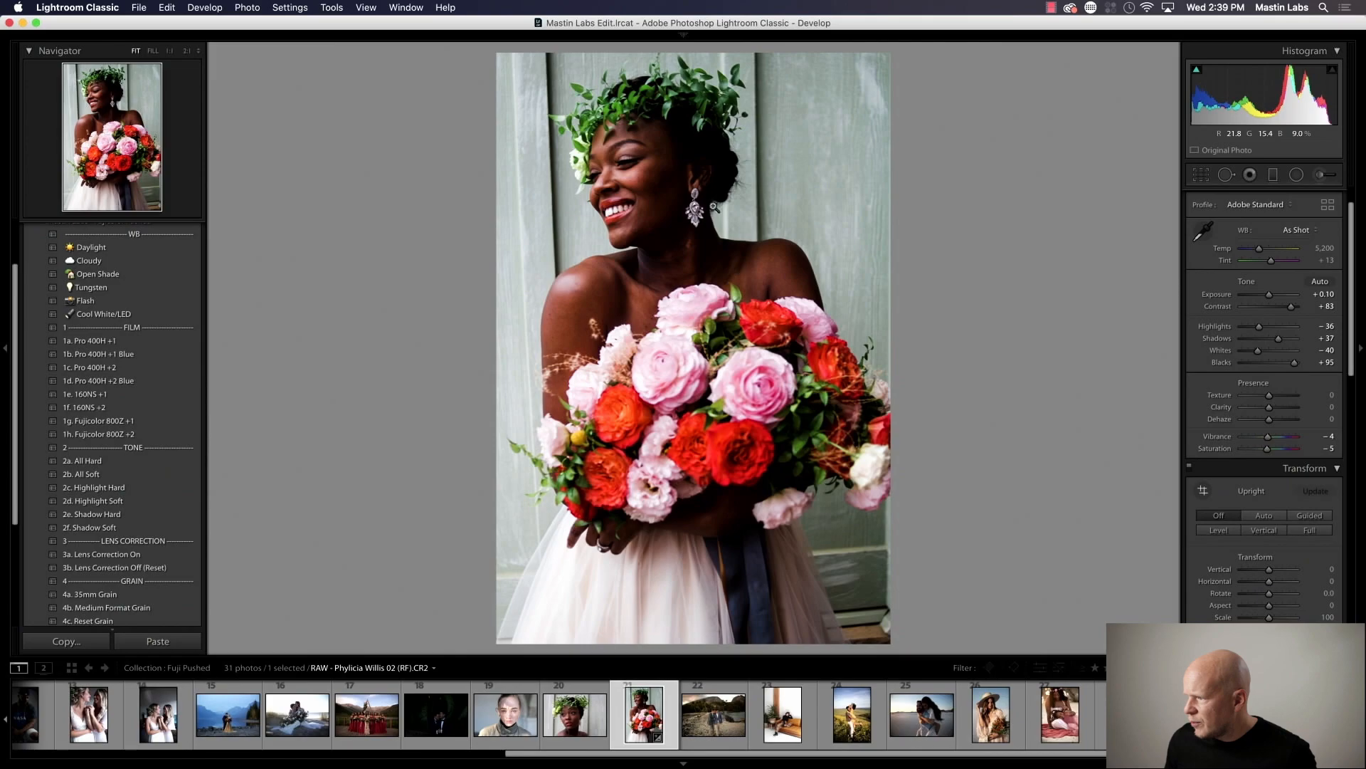
drag(1271, 261, 1258, 248)
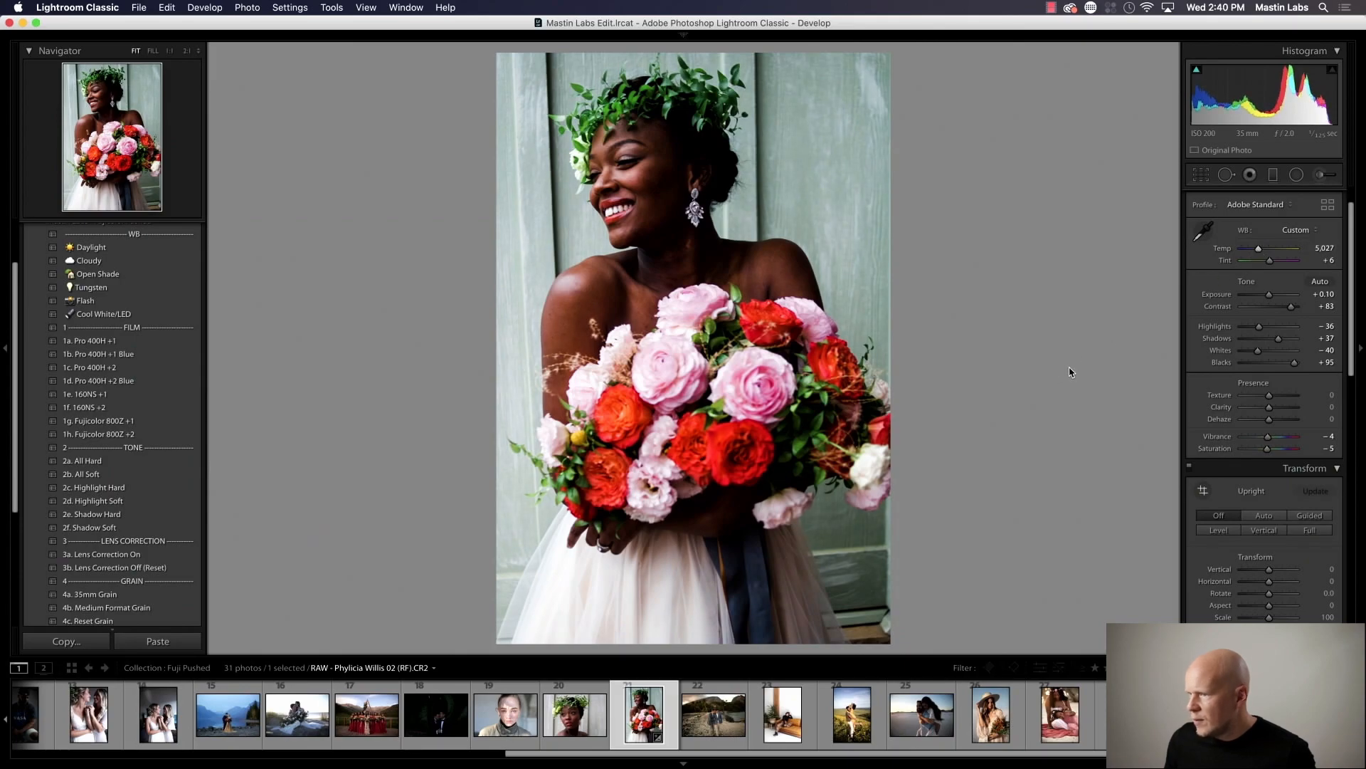
key(y)
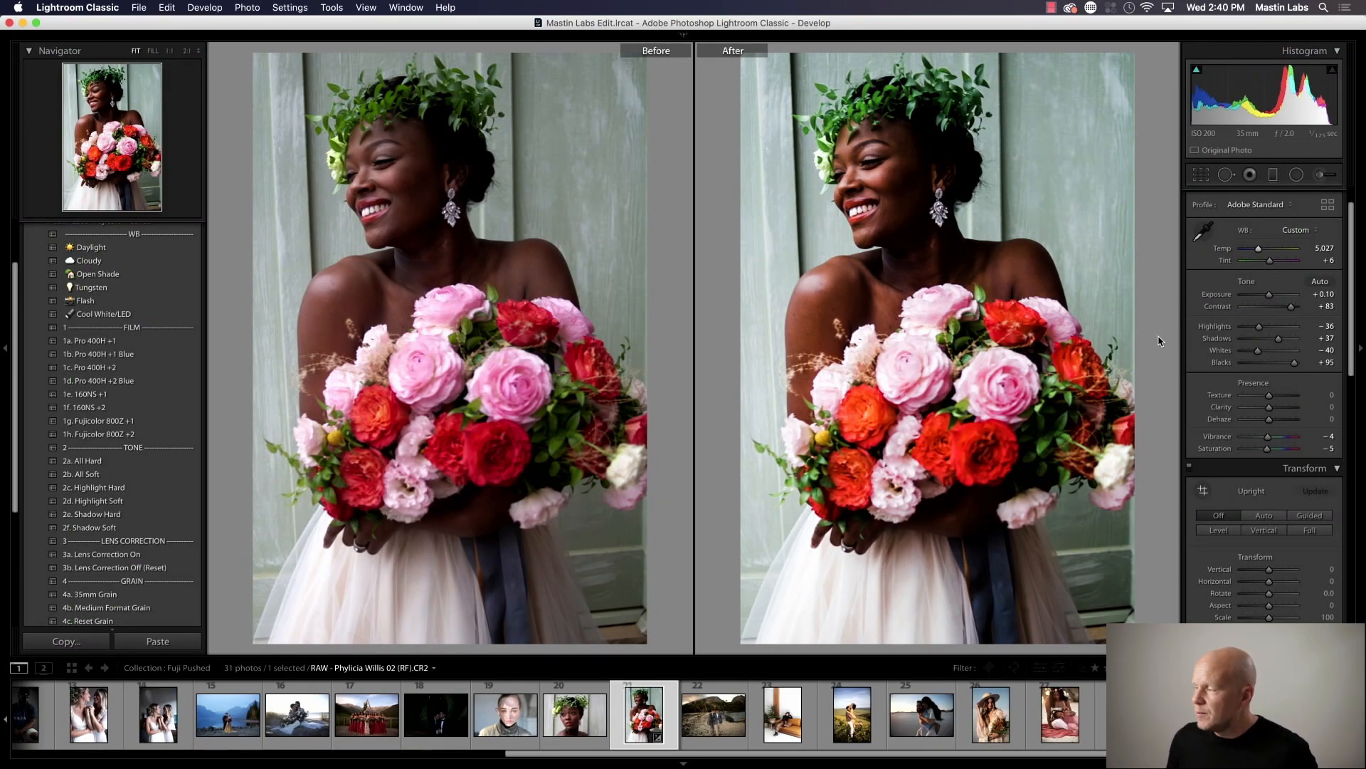
key(y)
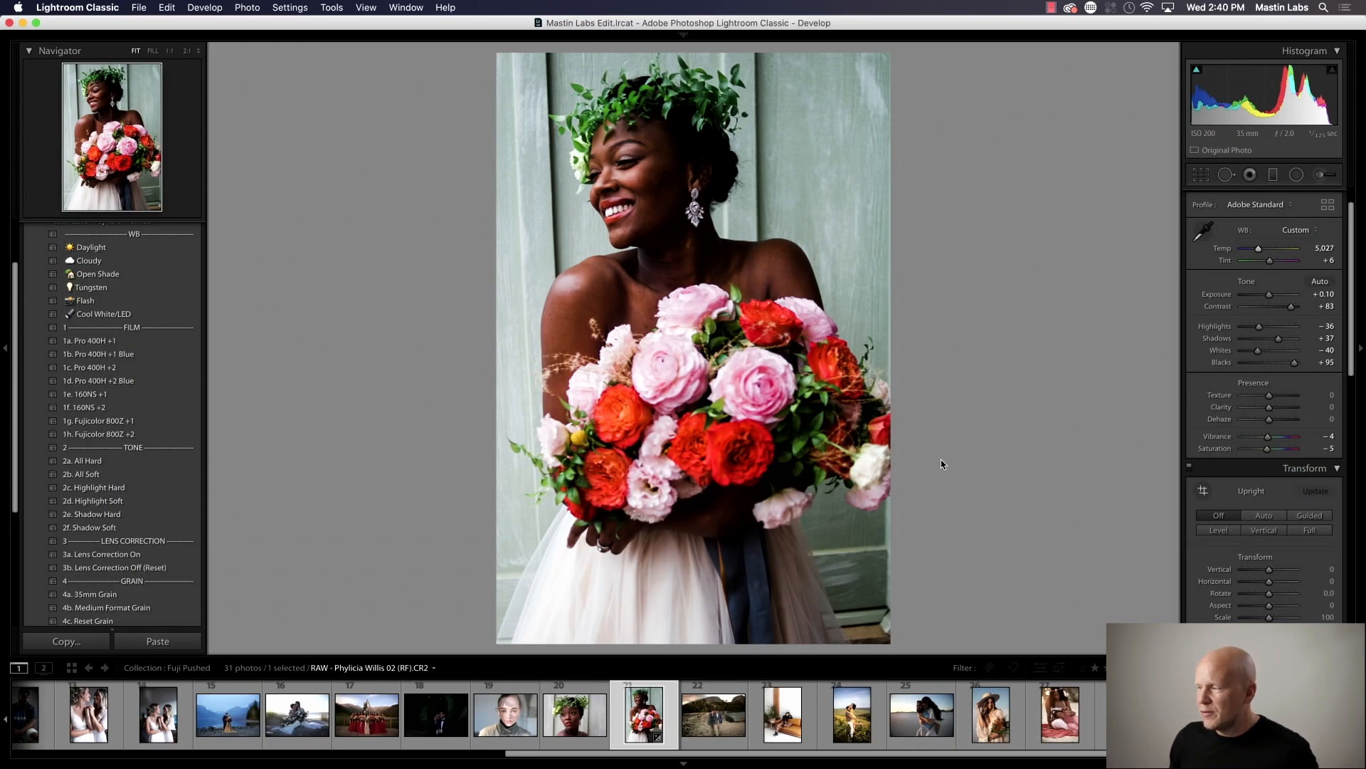
Step: Create three virtual copies of the edited bouquet photo
right_click(649, 706)
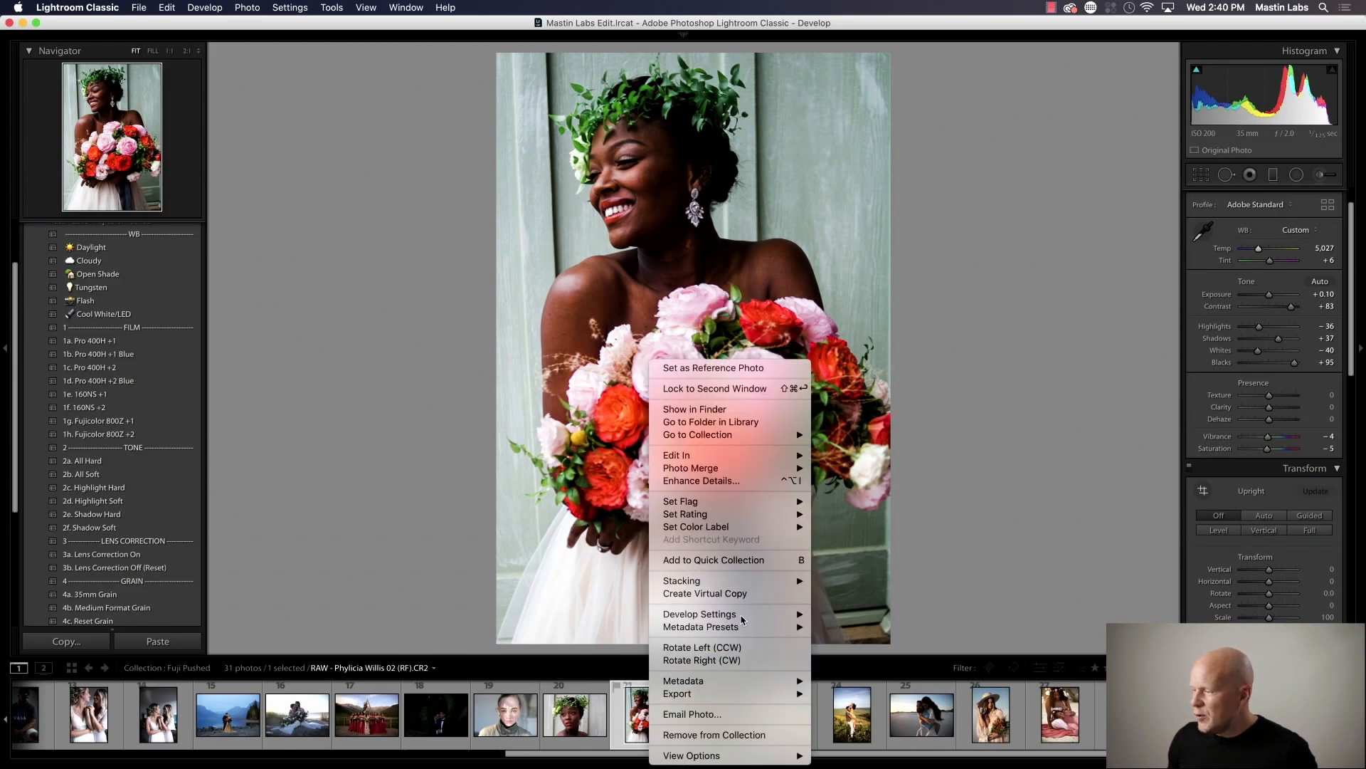
click(731, 595)
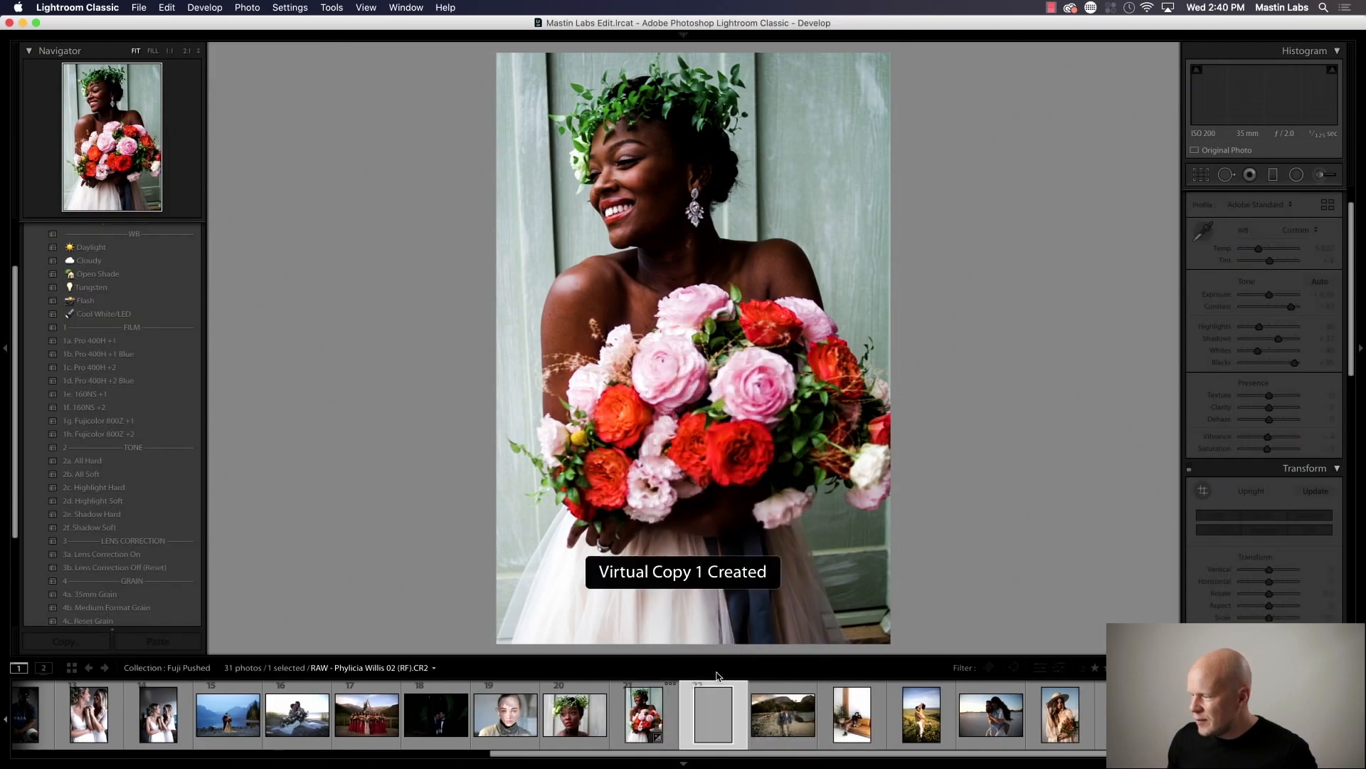
right_click(686, 719)
click(733, 594)
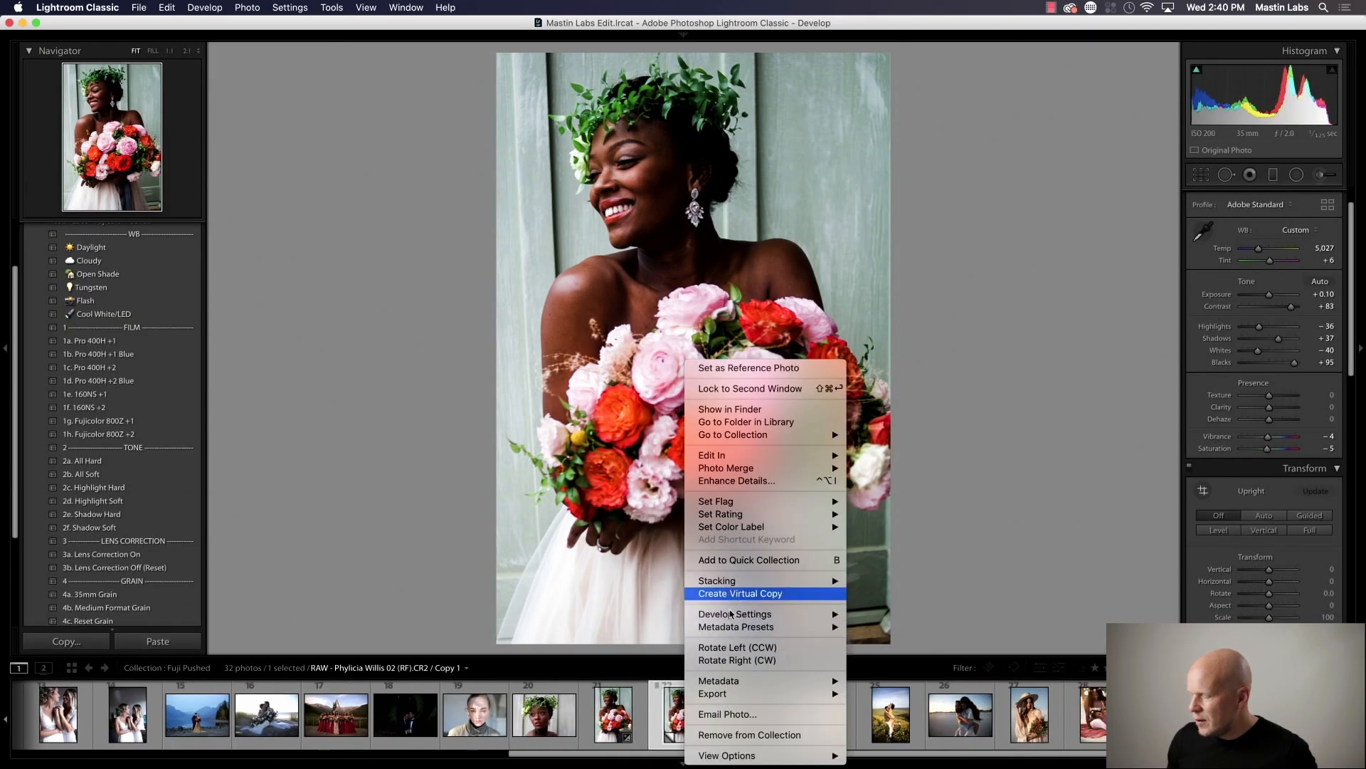
right_click(702, 724)
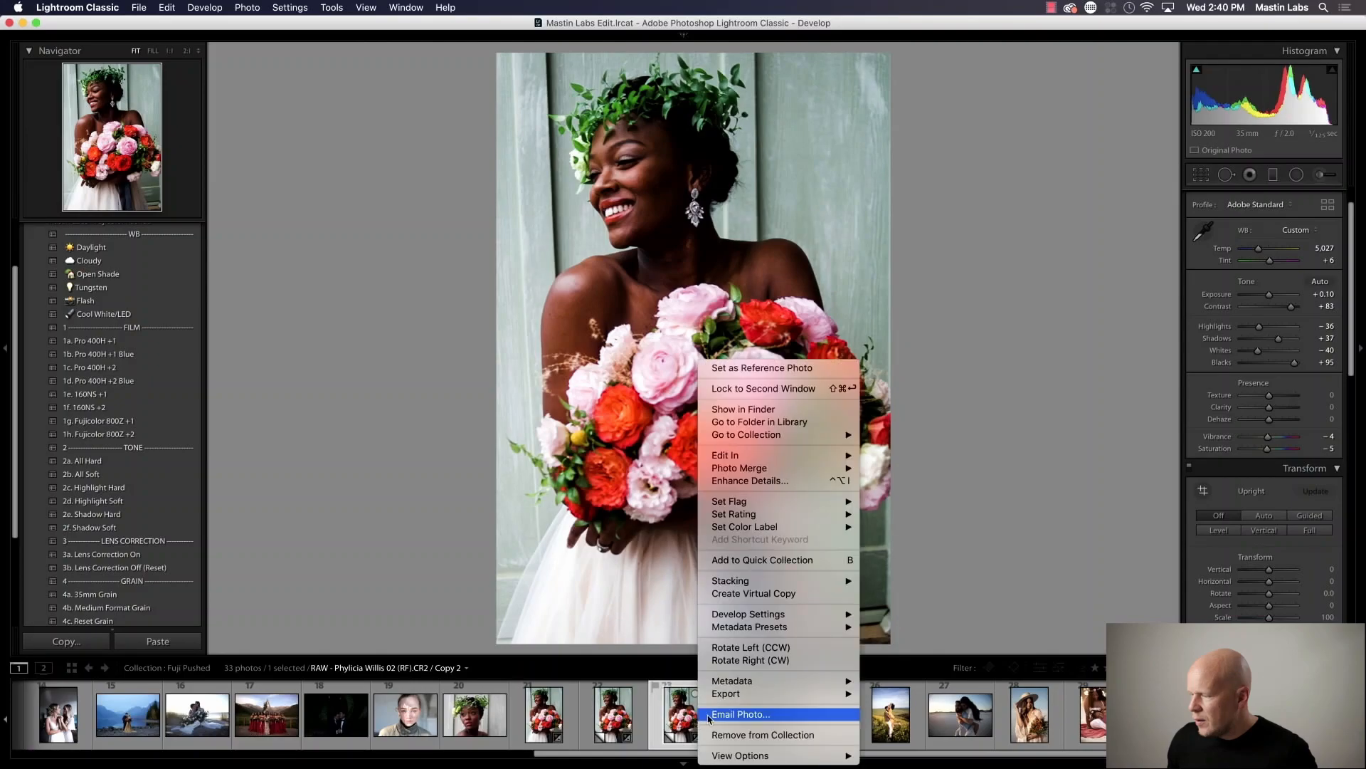
click(745, 594)
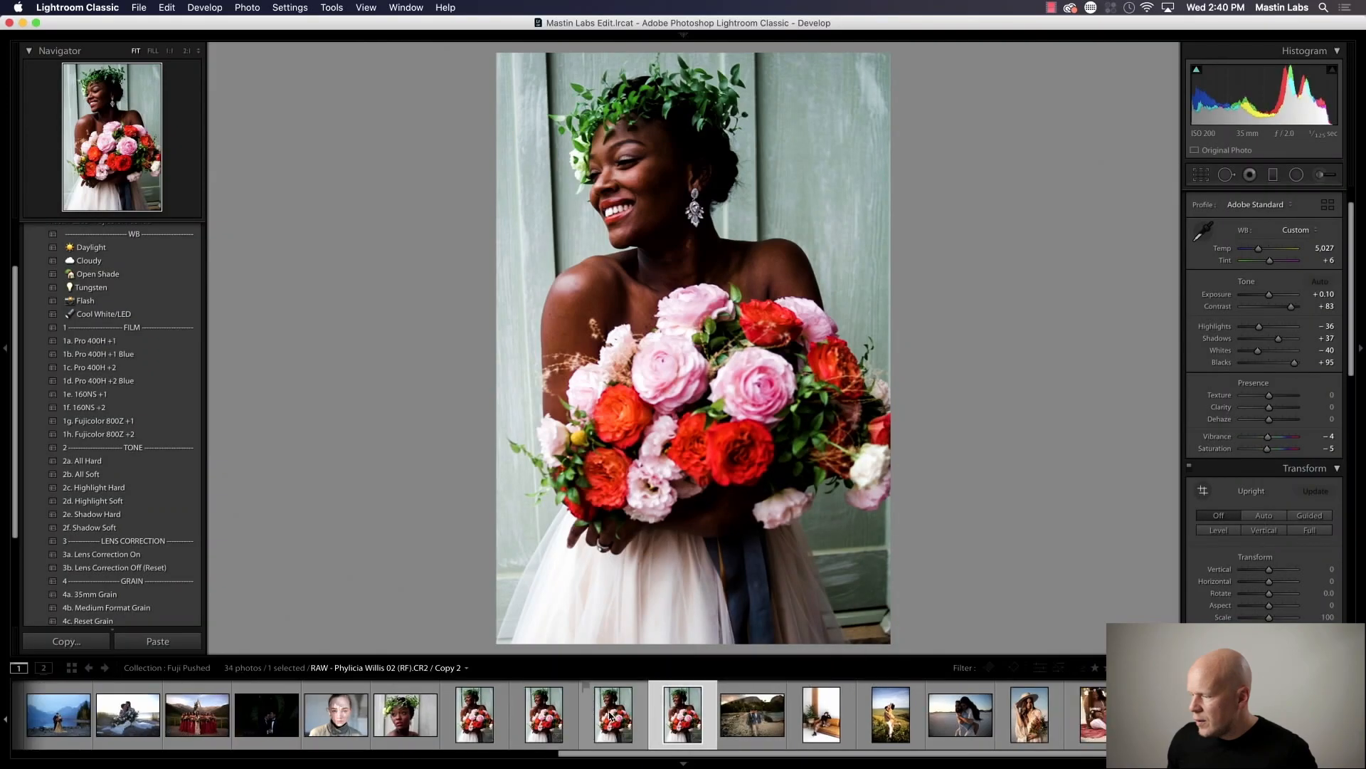
Step: Apply the 1c. Pro 400H +2 film preset to the first virtual copy and shrink the filmstrip to enlarge the preview
click(530, 701)
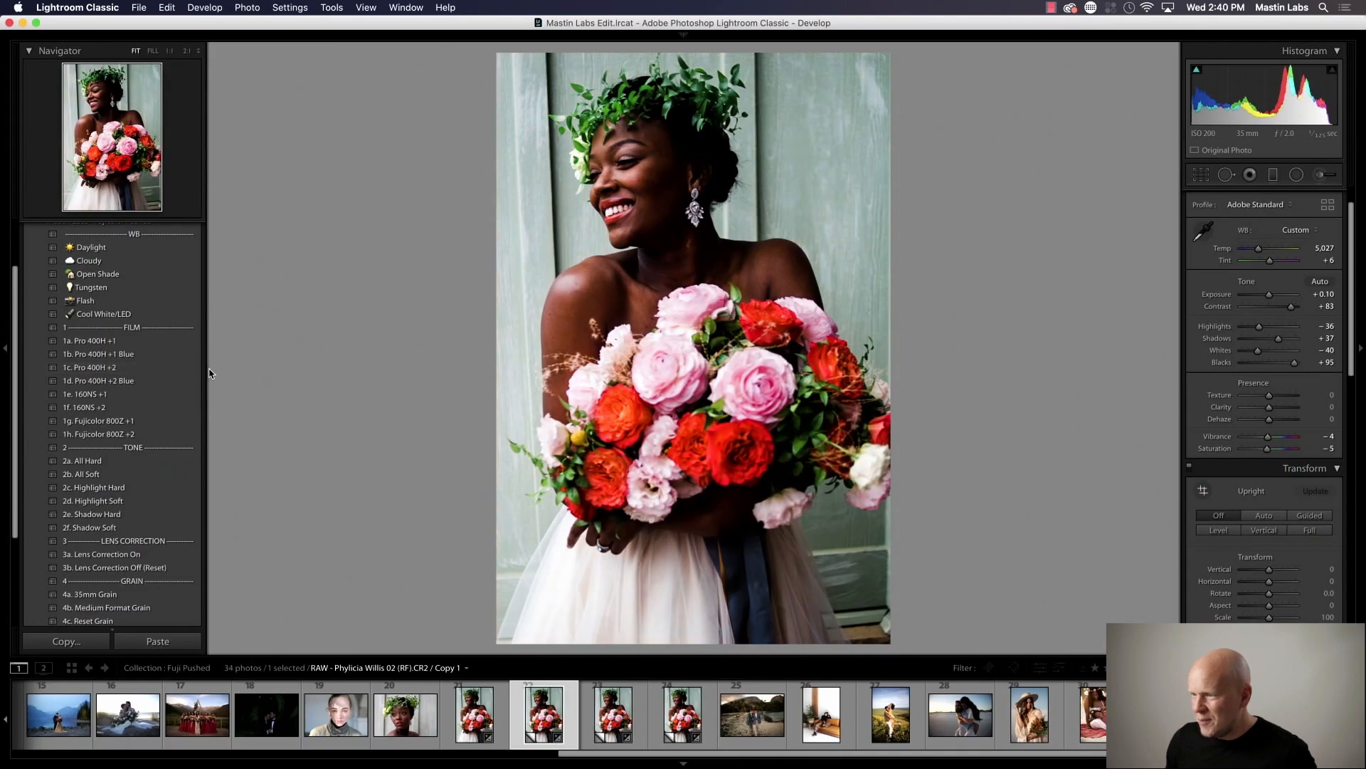
click(168, 372)
drag(713, 656, 719, 690)
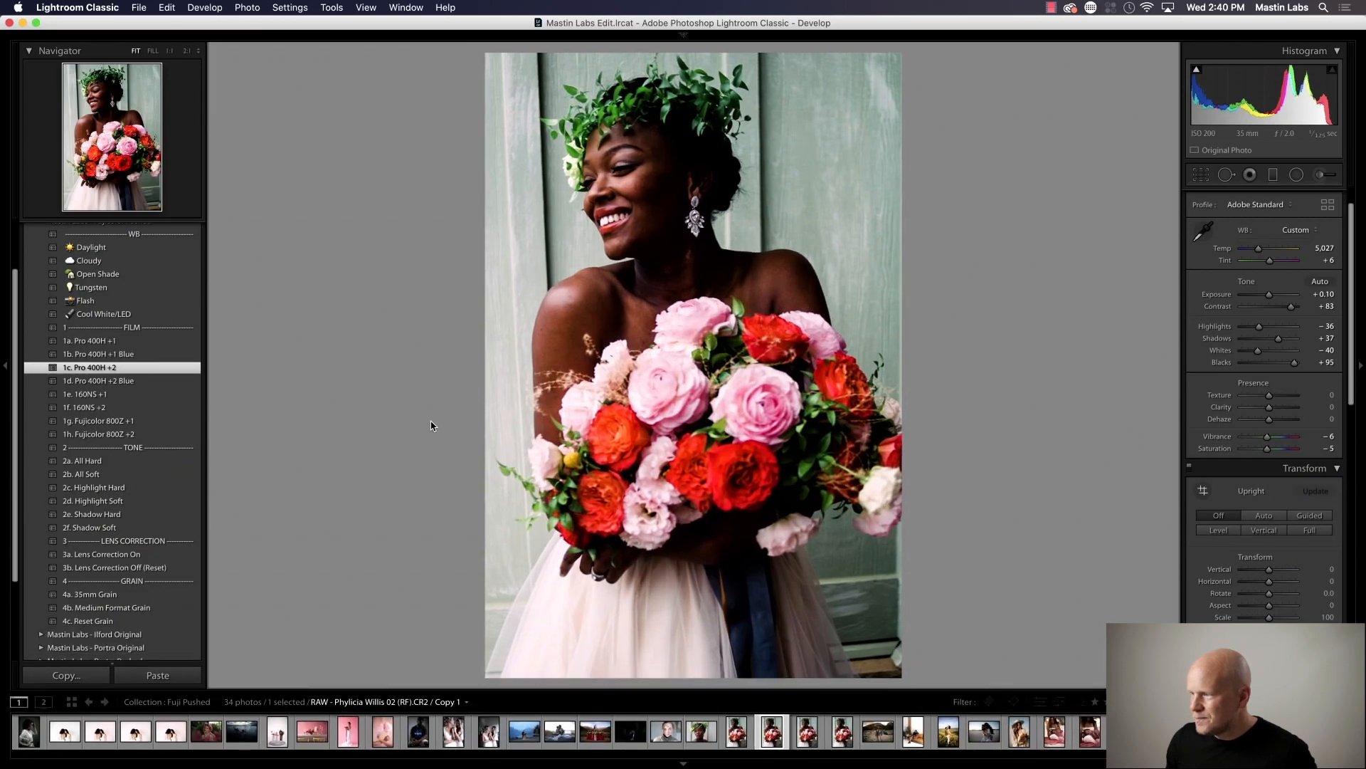
Step: Apply the 1e. 160NS +1 film preset to the second virtual copy and 1h. Fujicolor 800Z +2 to the third
key(Right)
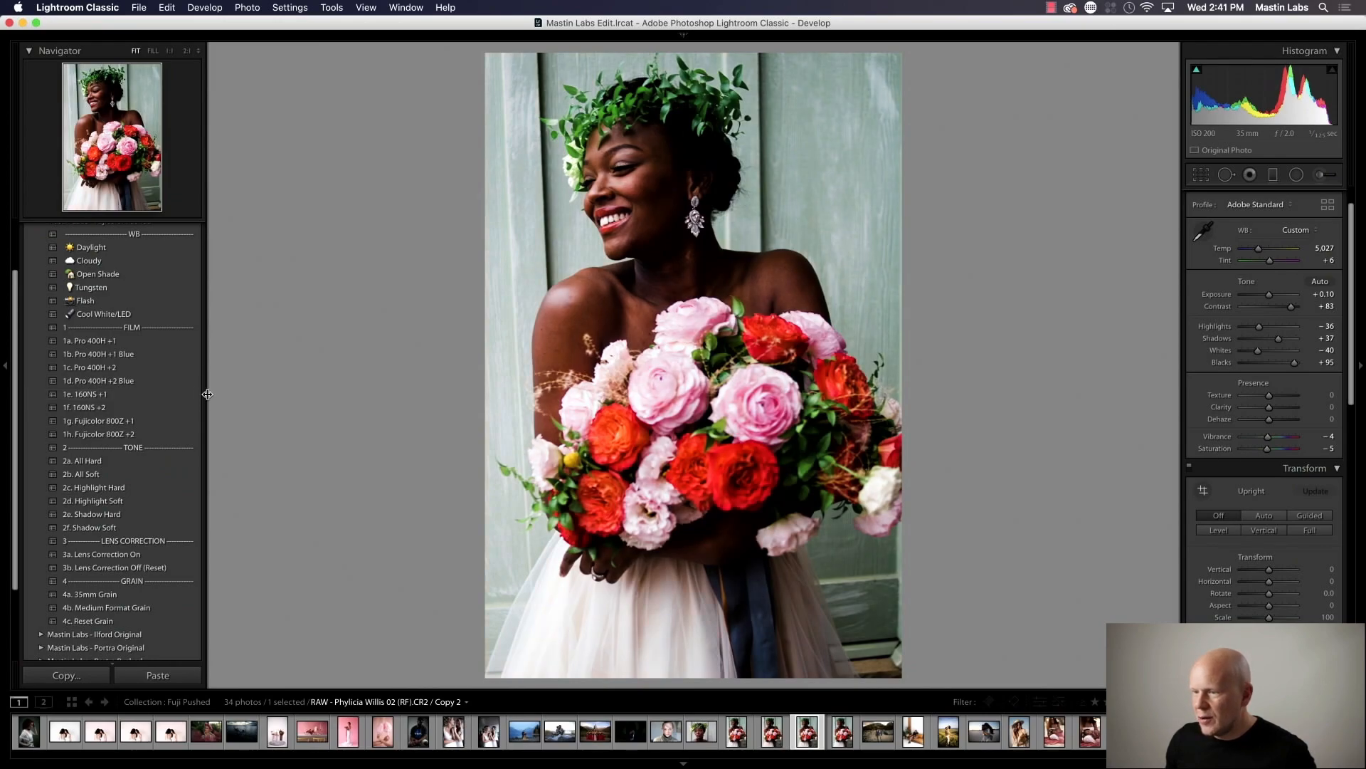
click(169, 395)
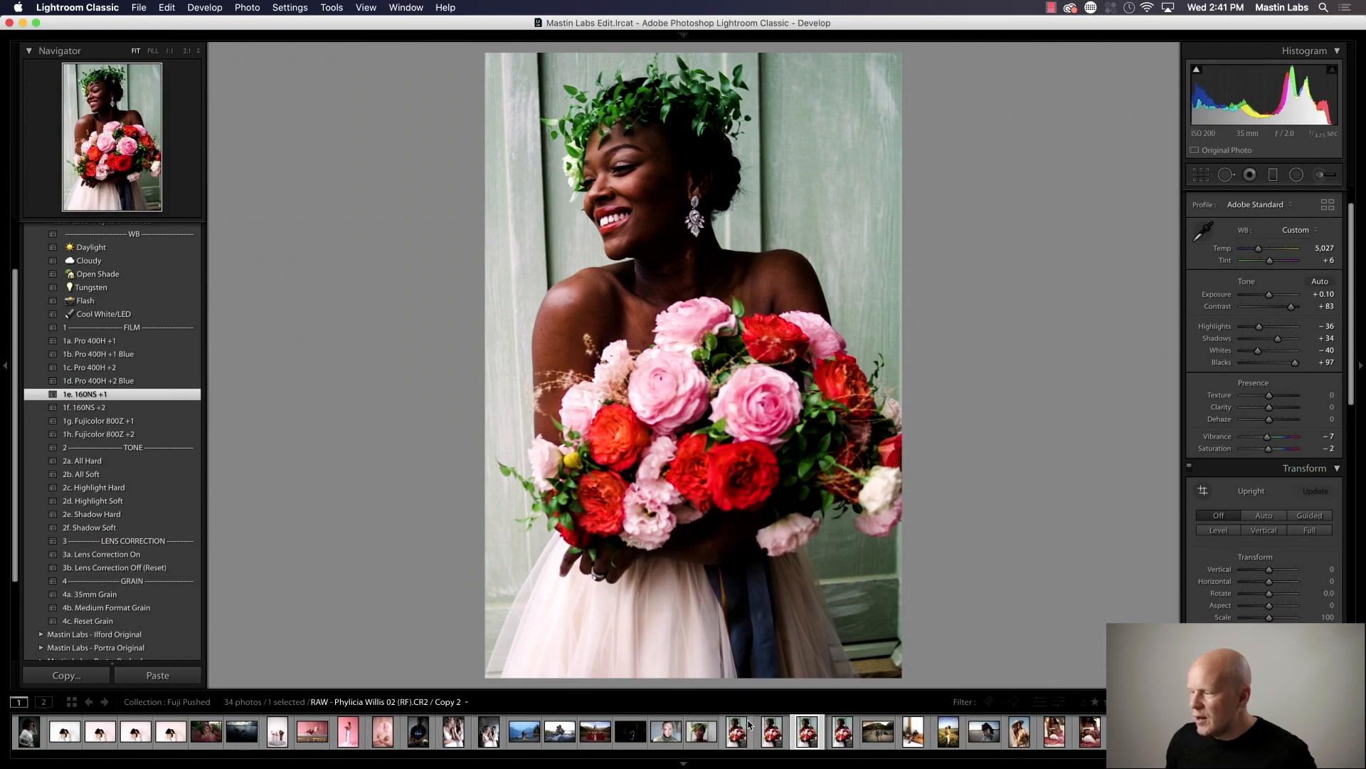
click(843, 733)
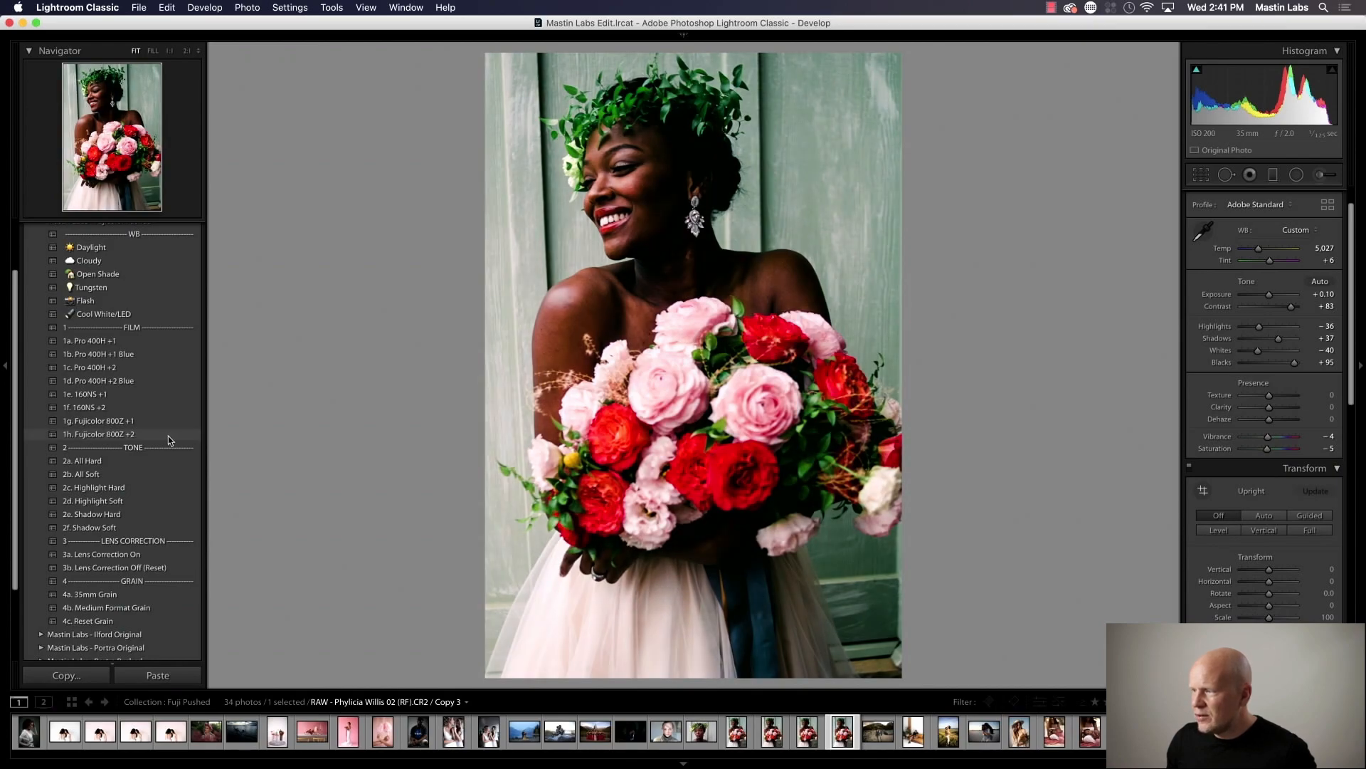
click(169, 435)
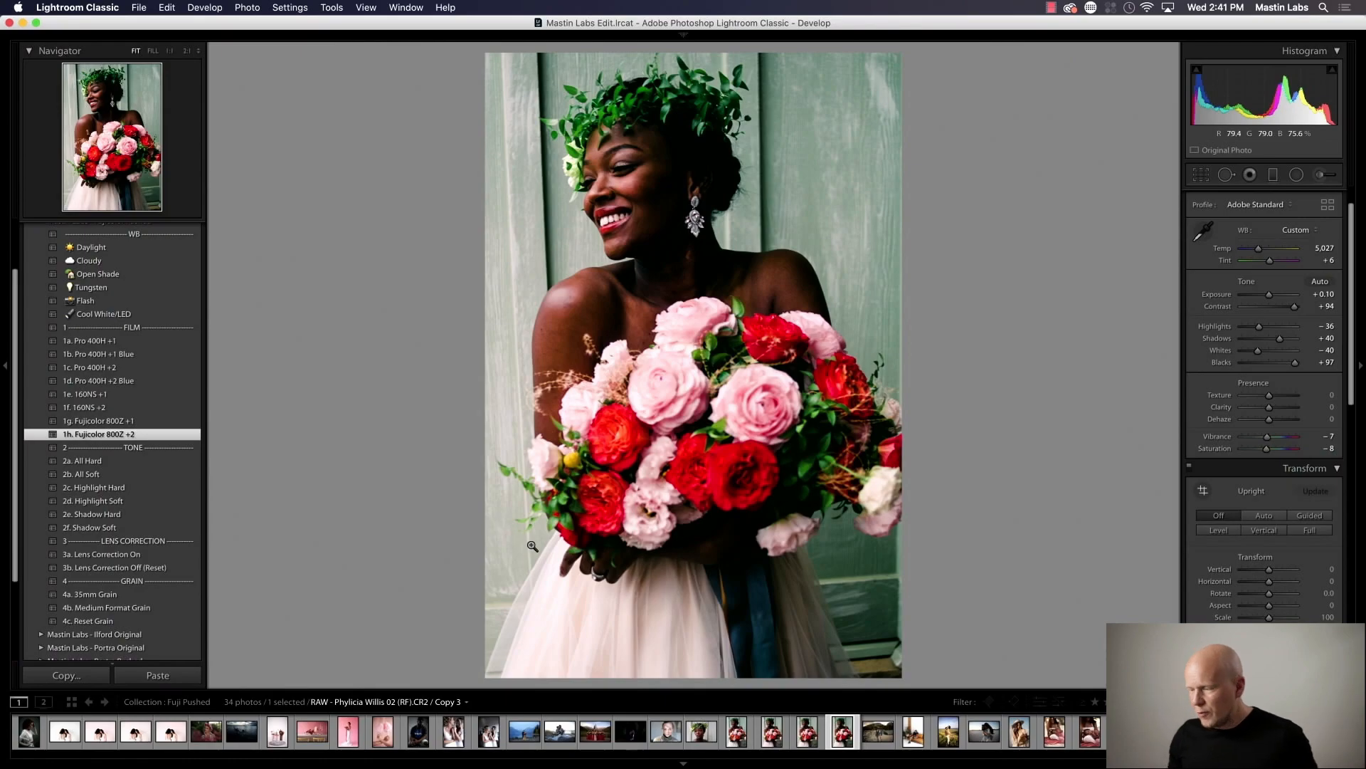
Step: Select the bouquet photo and its three virtual copies and show all four side by side in Survey view
super+click(808, 733)
super+click(773, 733)
super+click(738, 733)
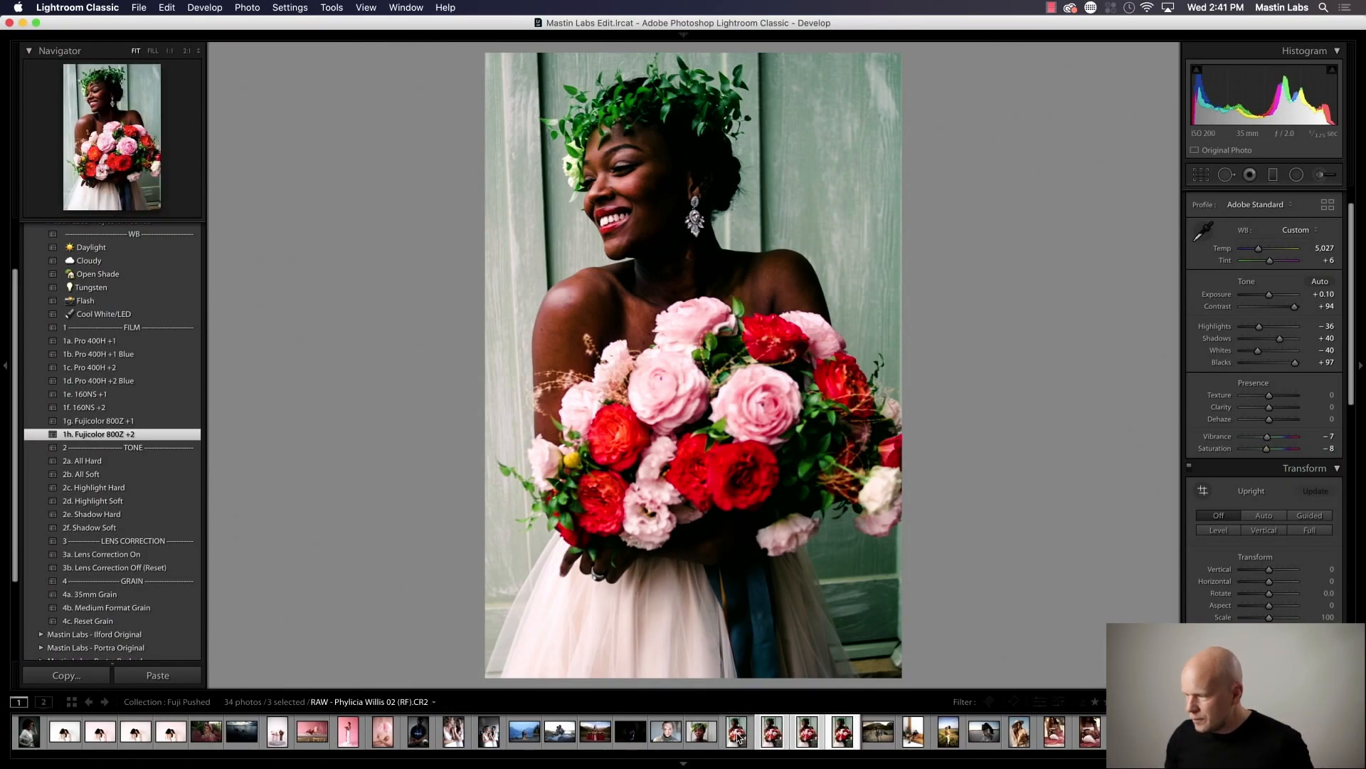
key(n)
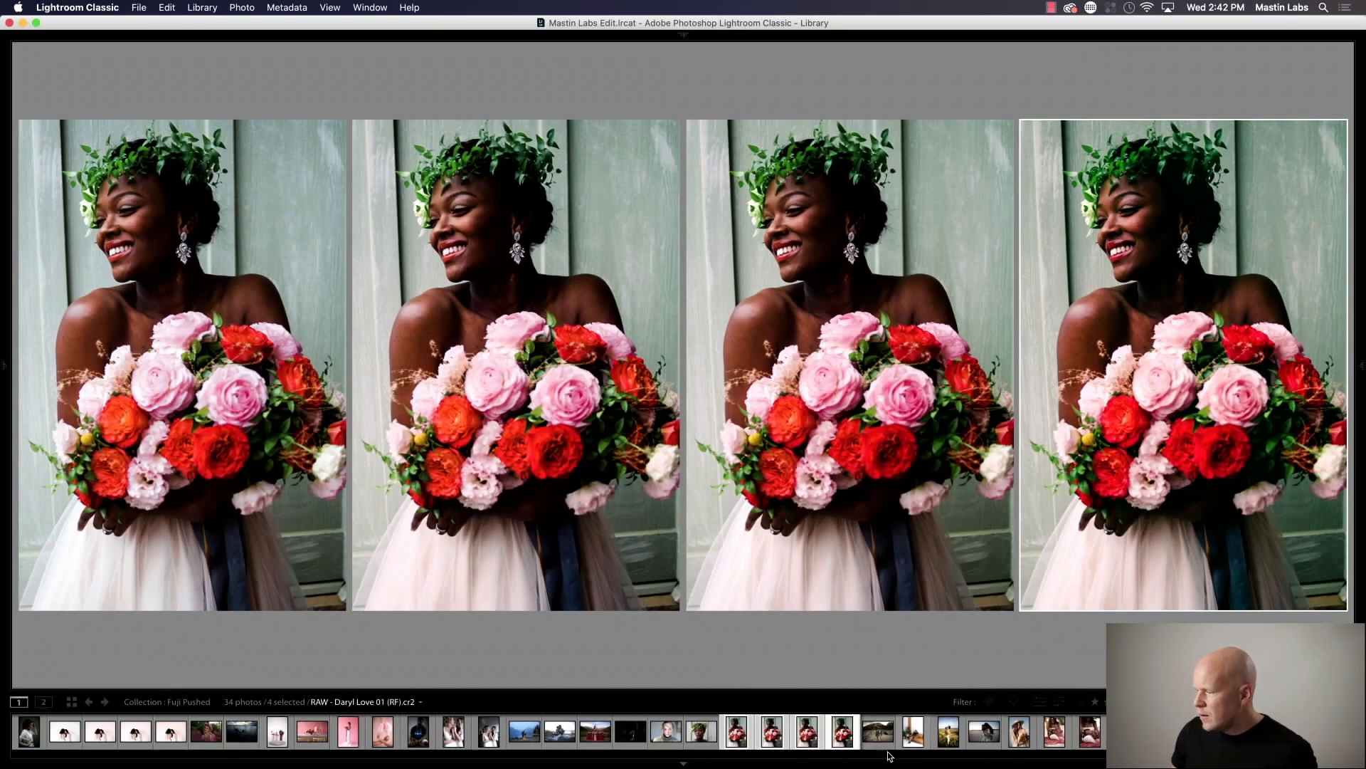
Step: Open the photo of the woman in the wide-brimmed hat in Develop and apply the 1a. Pro 400H +1 film preset
click(1020, 738)
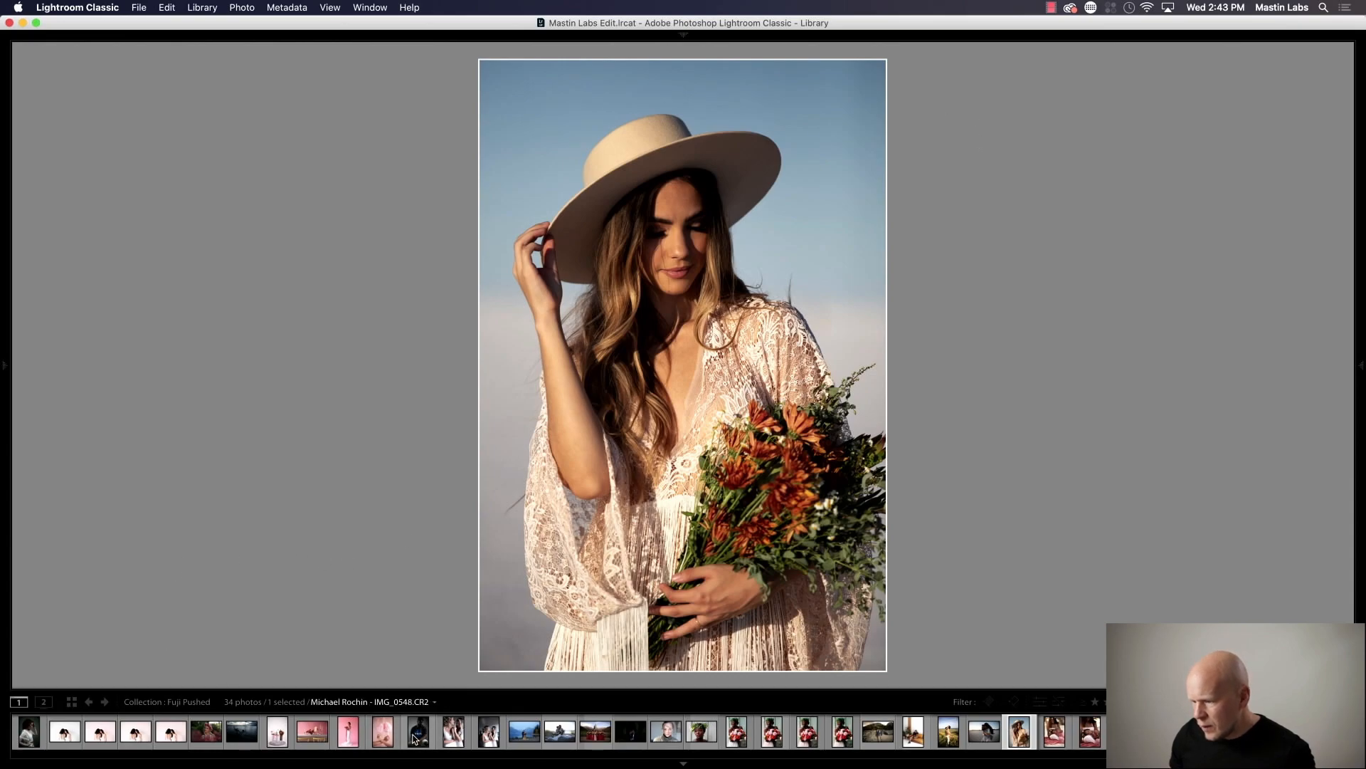
mouse_move(1007, 8)
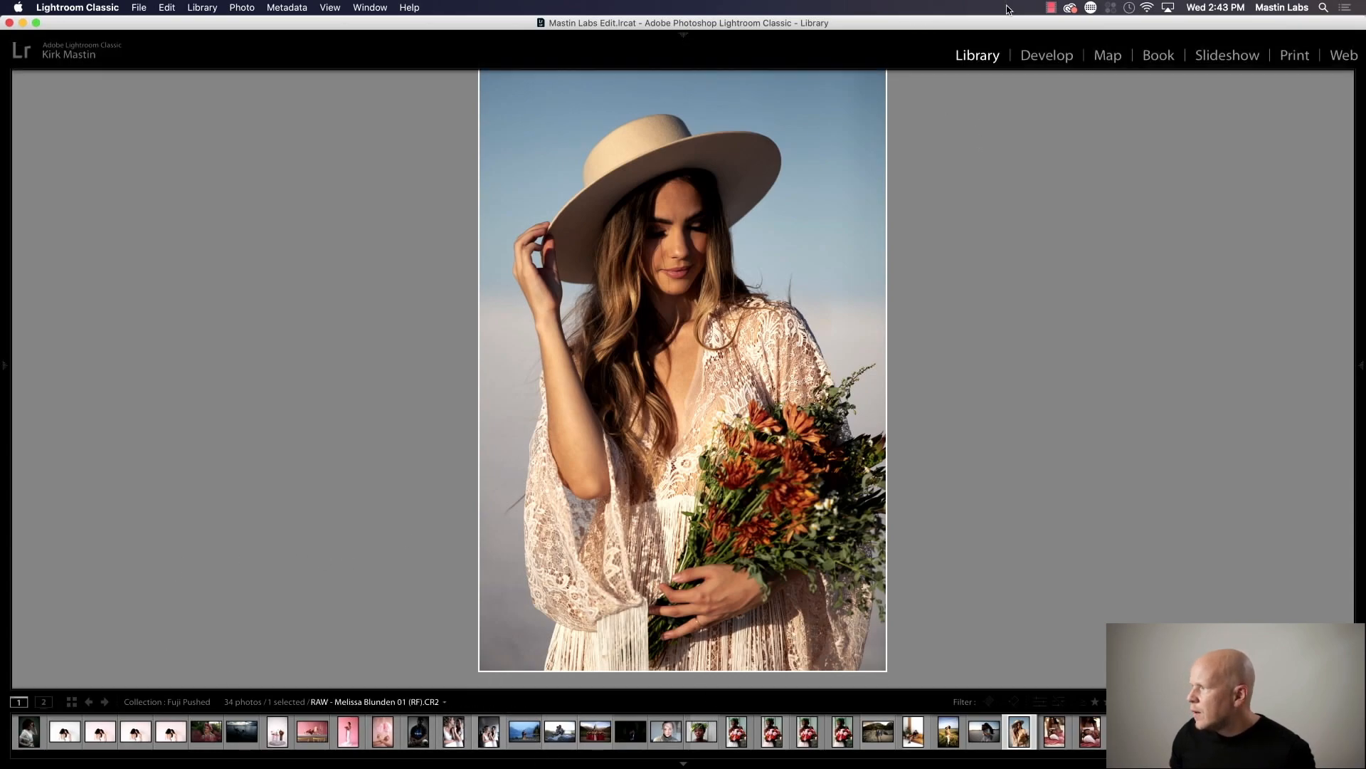
click(1030, 60)
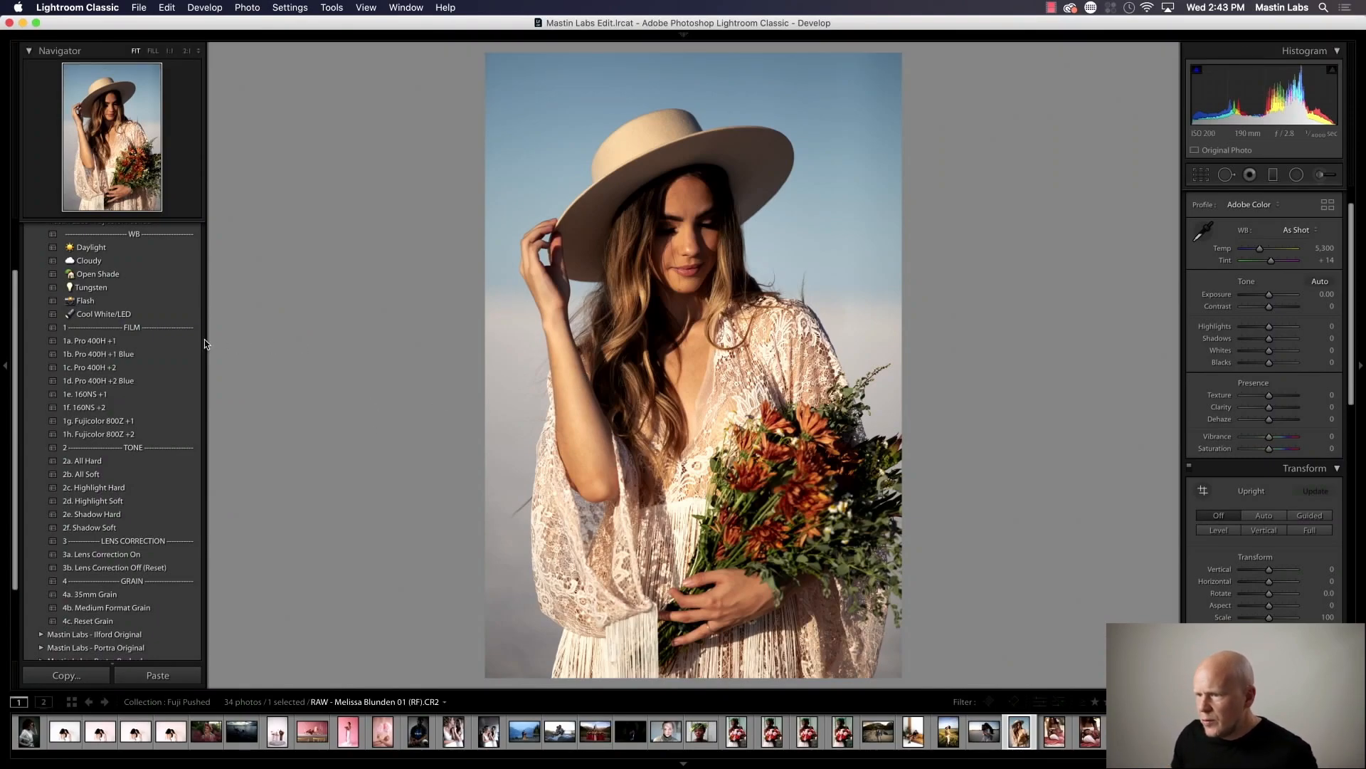
click(152, 340)
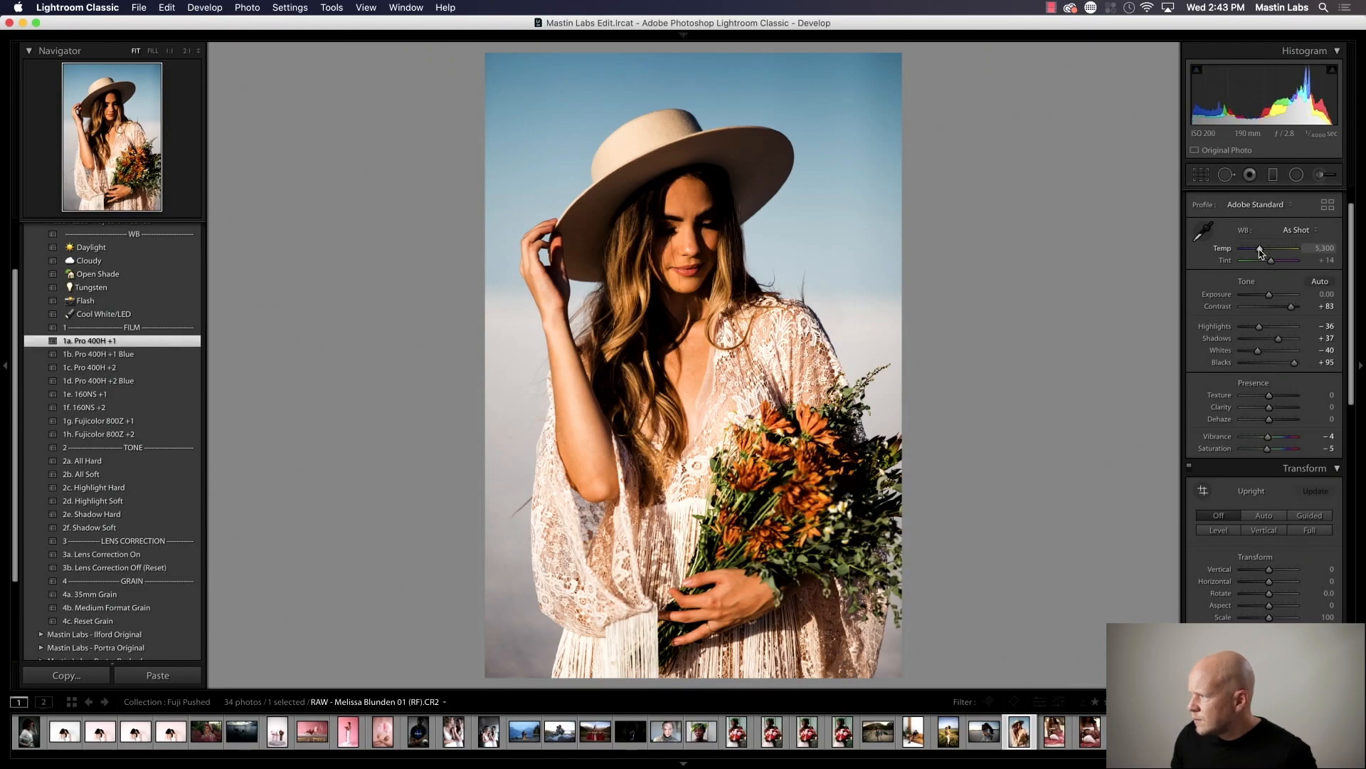
Step: Set temperature to 4,456, tint to +6 and exposure to +0.20, and soften the tones with the 2d. Highlight Soft and 2b. All Soft presets
drag(1261, 249, 1257, 249)
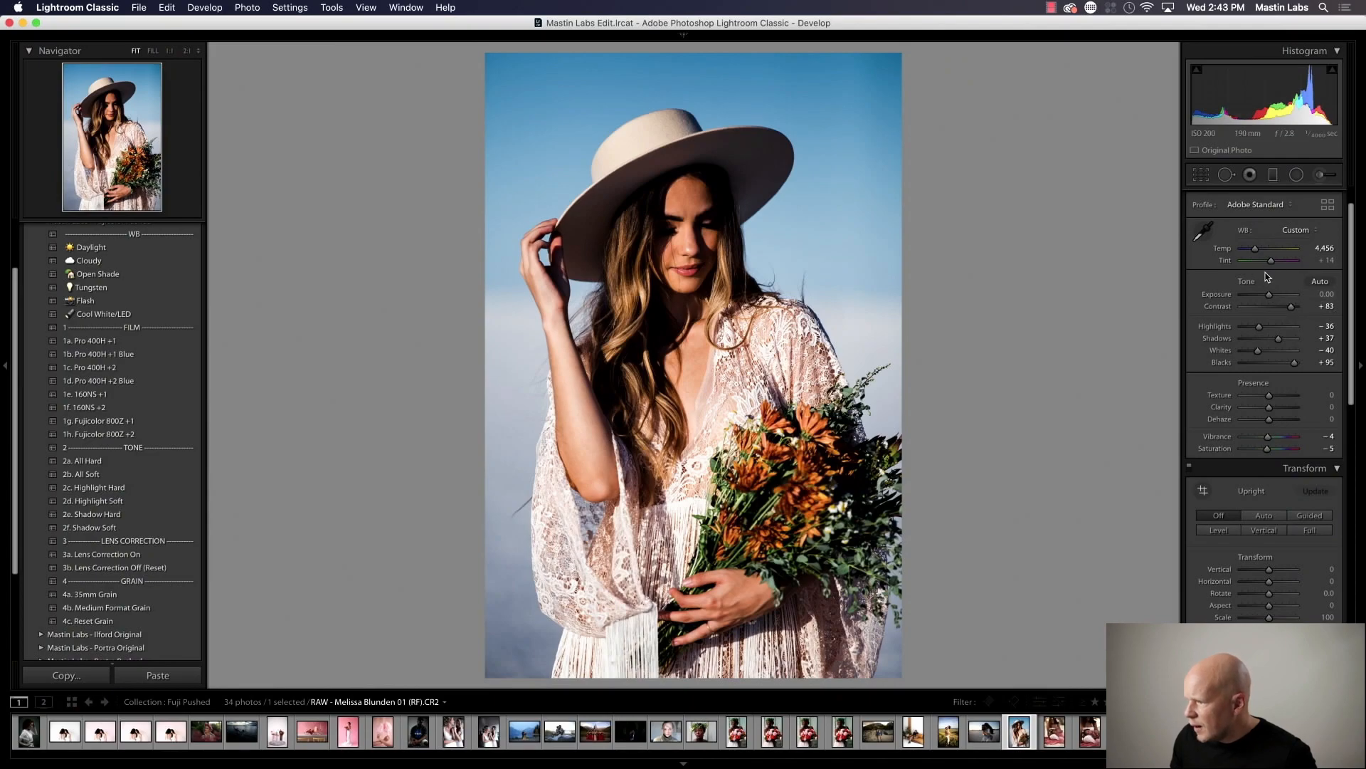
drag(1273, 263, 1271, 295)
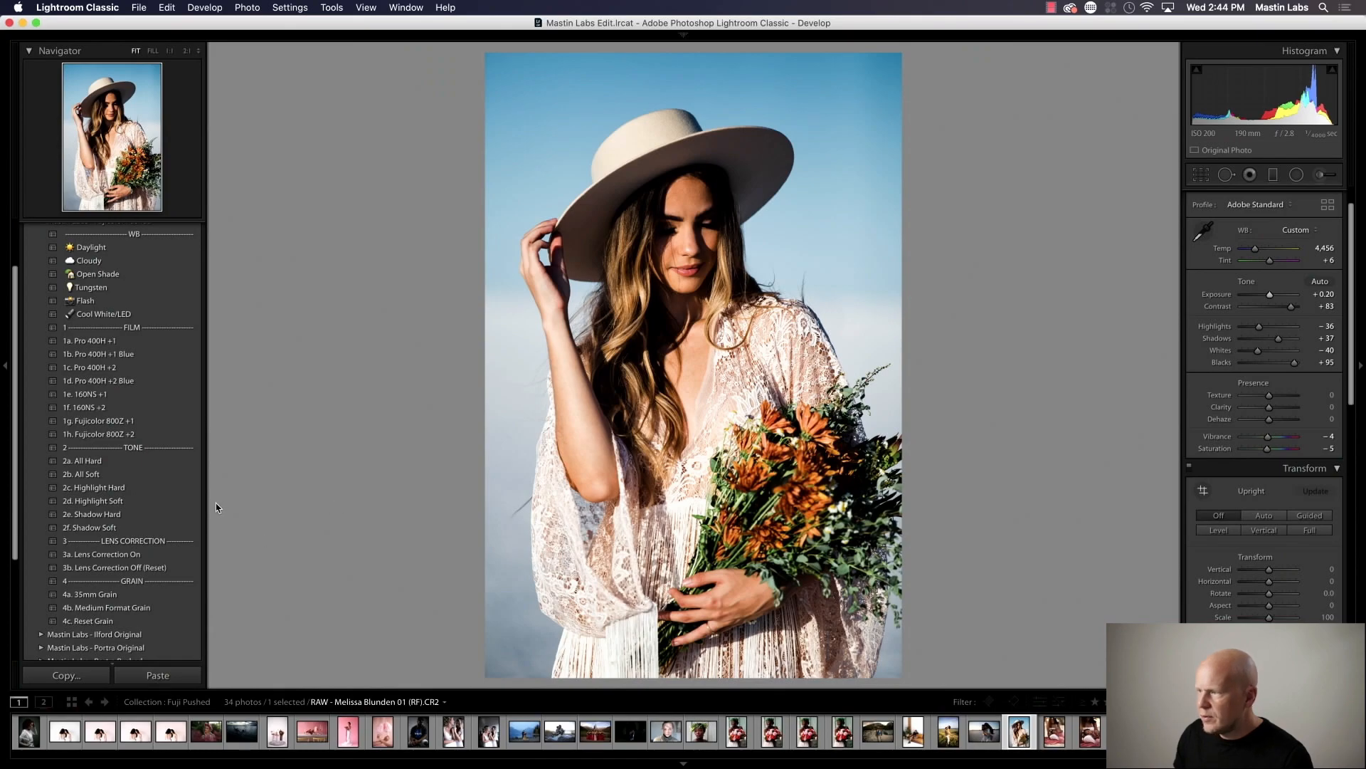
click(178, 502)
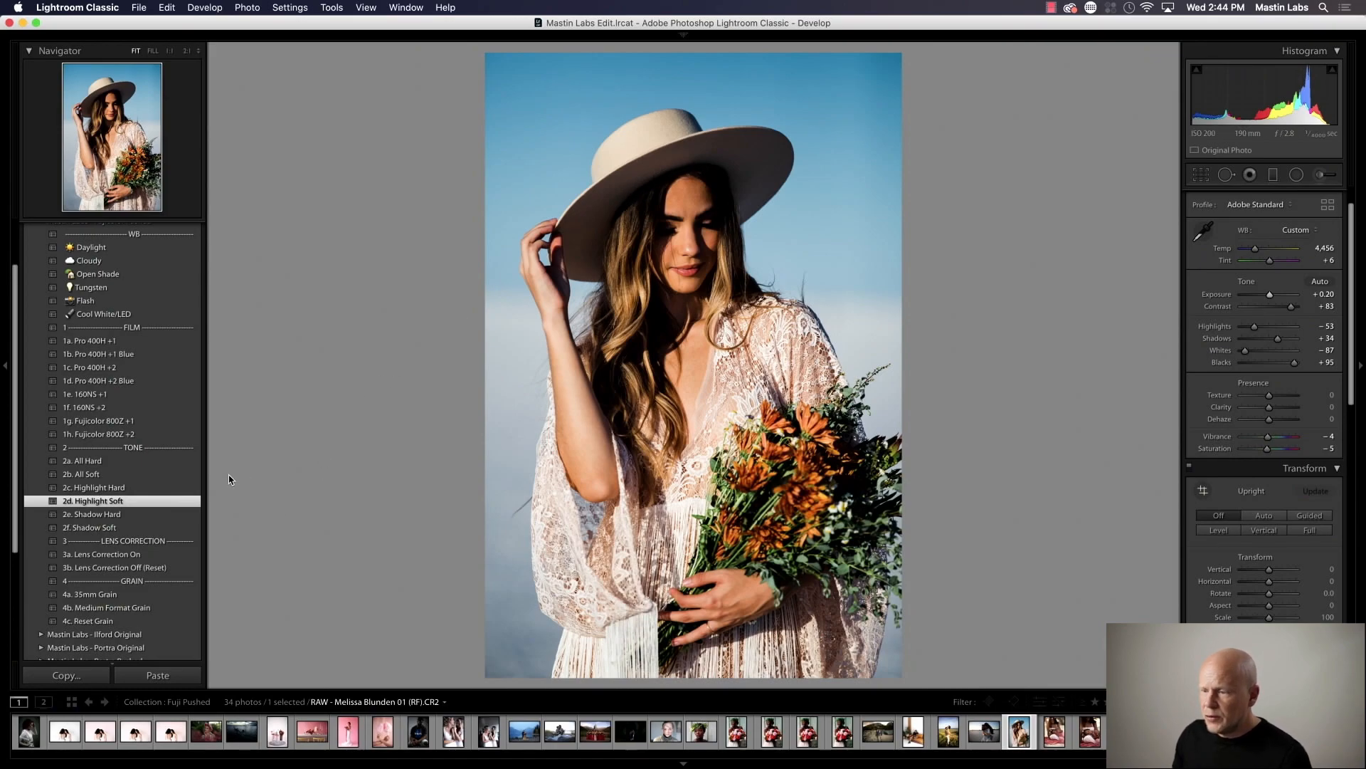
click(190, 476)
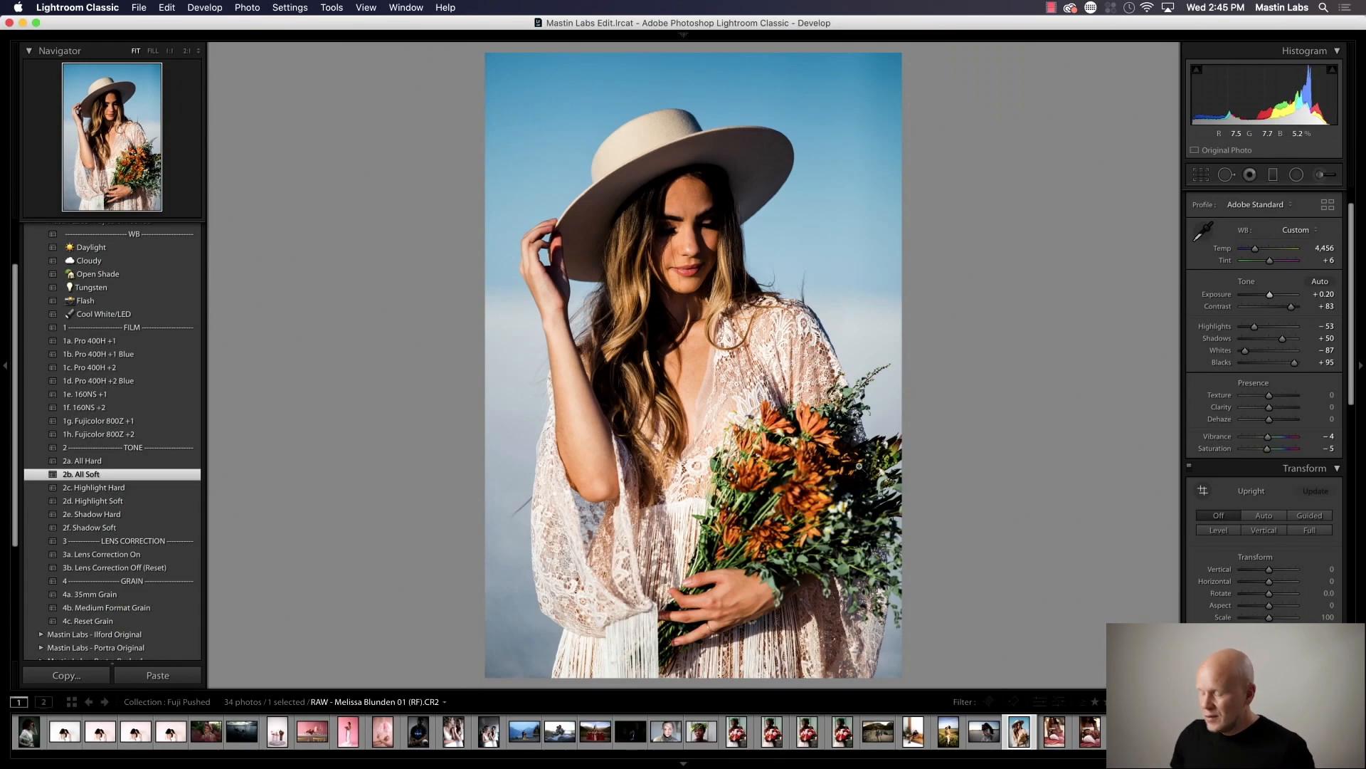
Step: Compare the hat portrait before and after editing, and apply the 1f. 160NS +2 film preset to it
key(y)
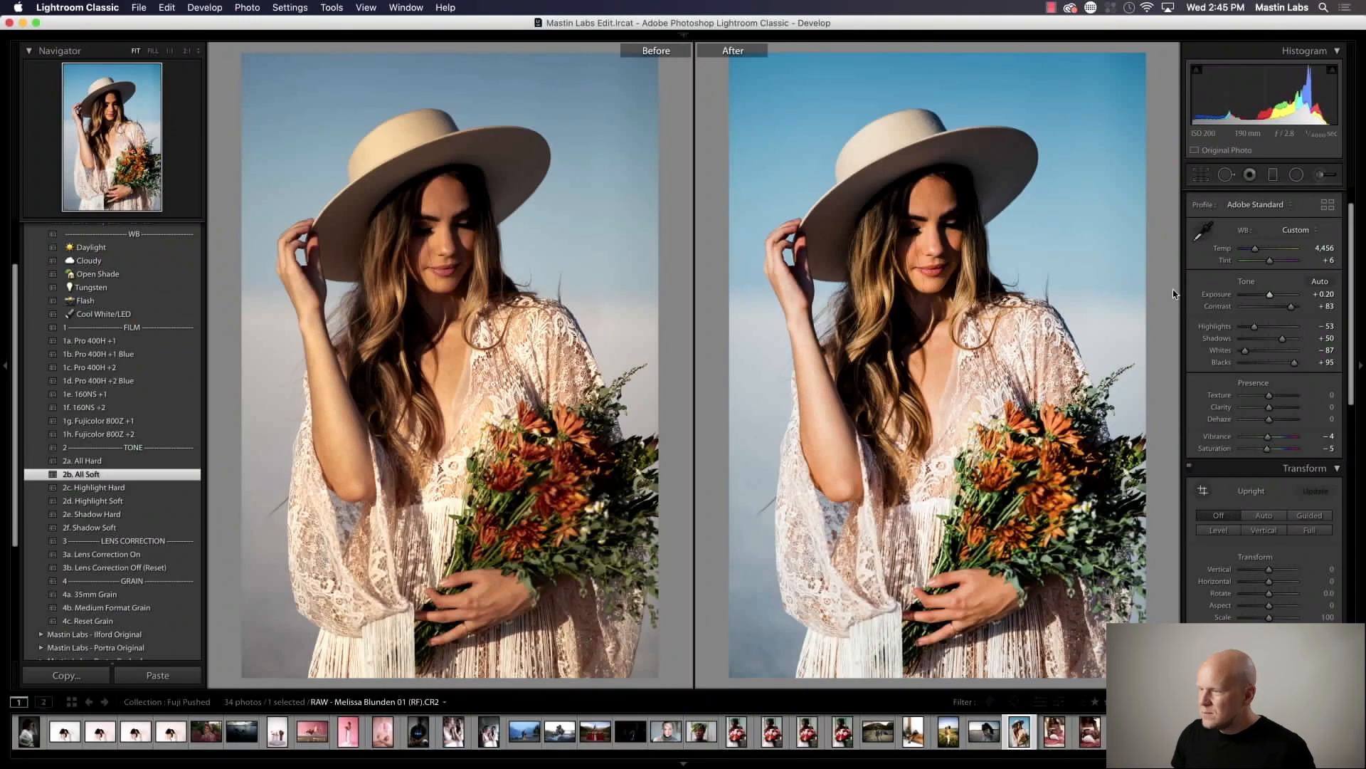
key(y)
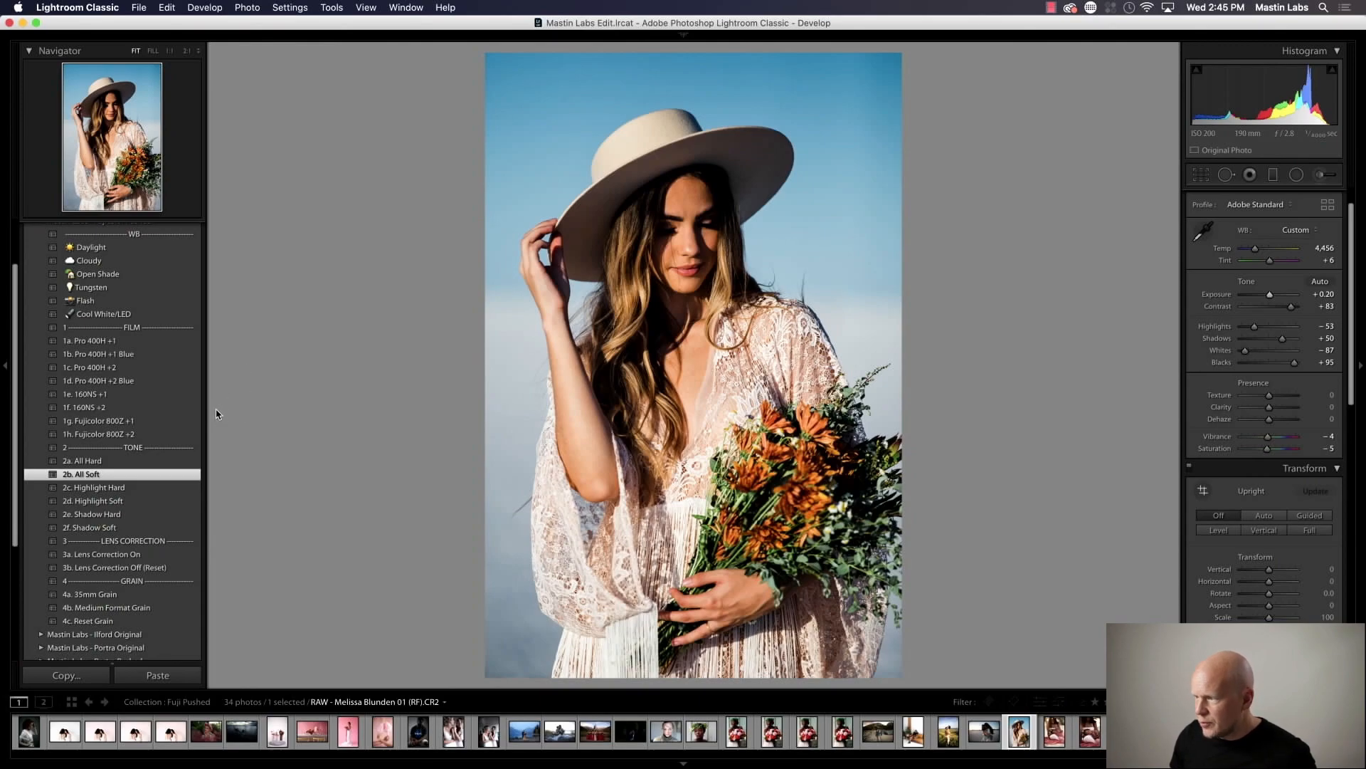
click(146, 407)
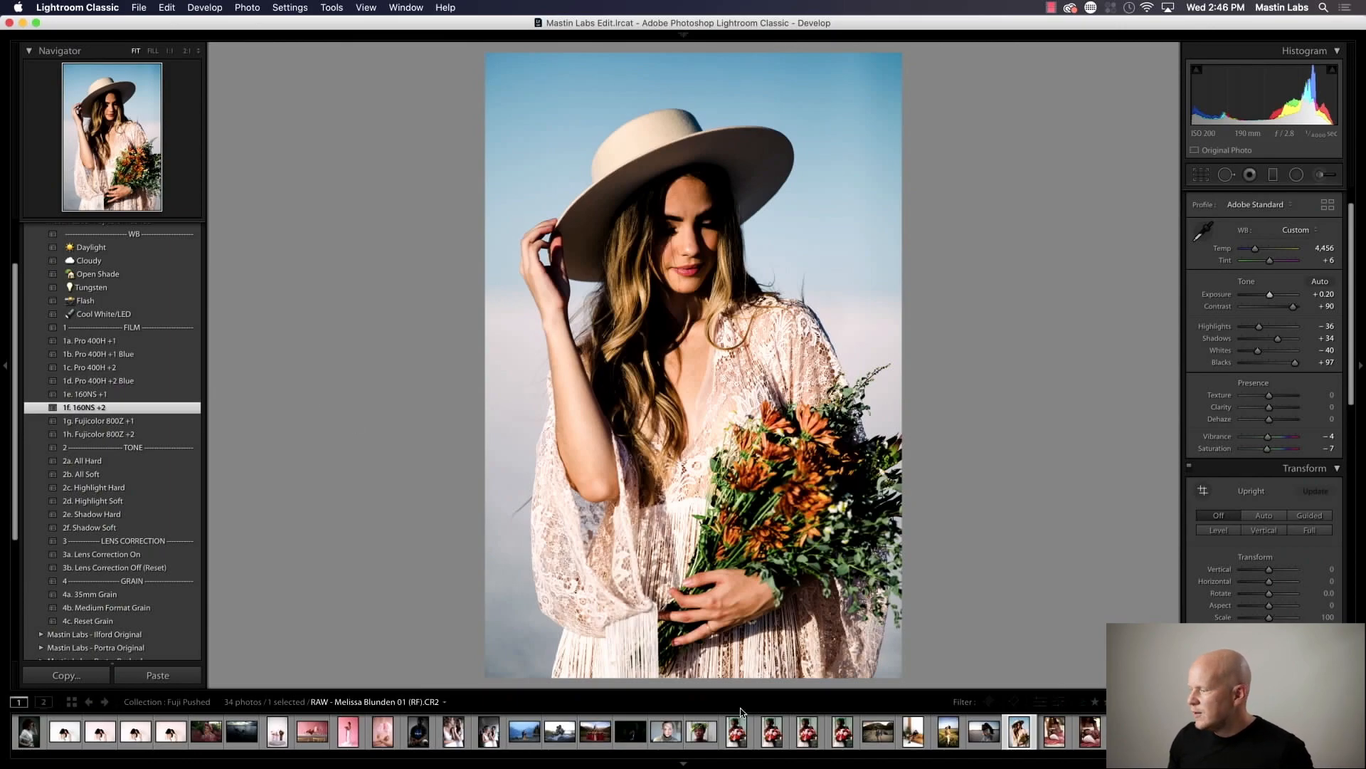
Step: Open the portrait of the man in the NASA shirt, apply the 1a. Pro 400H +1 film preset and set exposure to +0.80
click(417, 735)
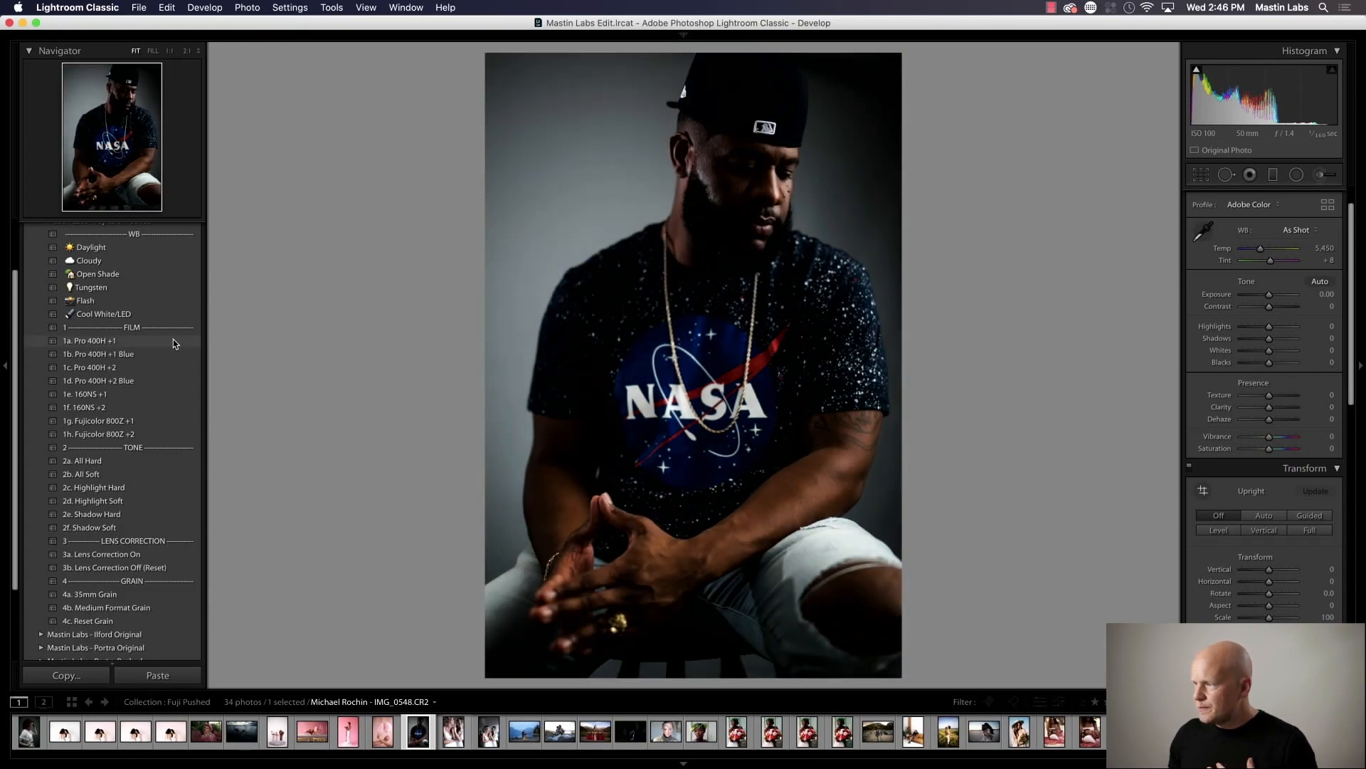
click(173, 340)
drag(1273, 300, 1273, 299)
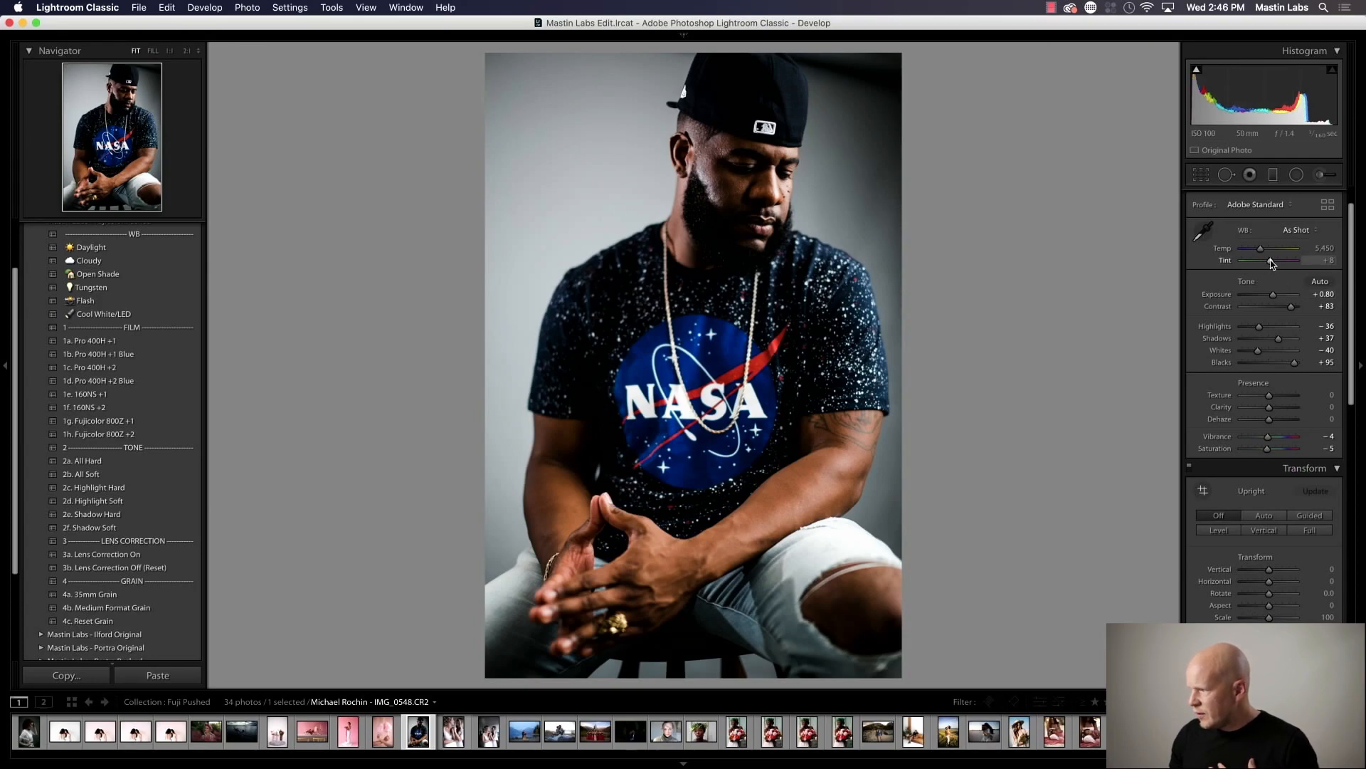
Step: Correct the NASA shirt portrait's white balance to tint +17 and temperature 5,271
scroll(1270, 259, up, 2)
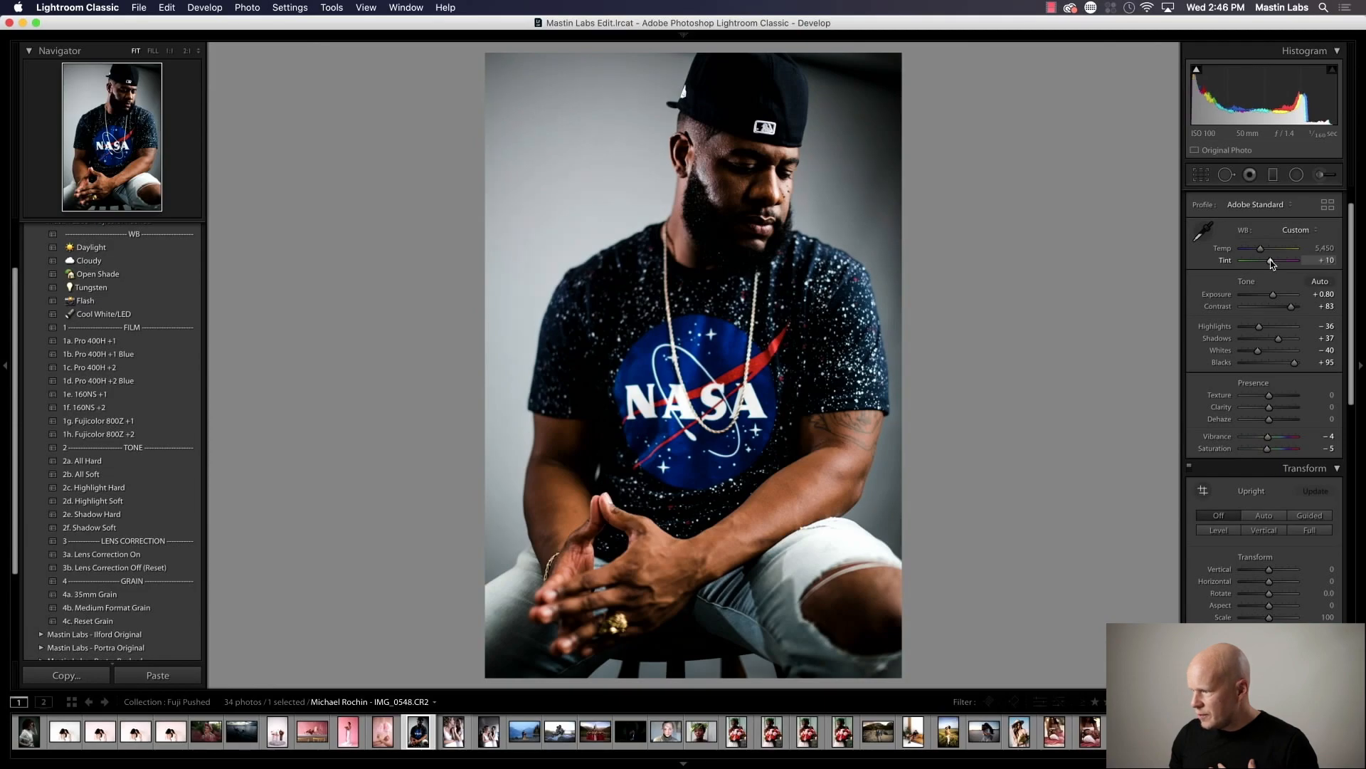
drag(1270, 259, 1272, 260)
scroll(1262, 253, down, 3)
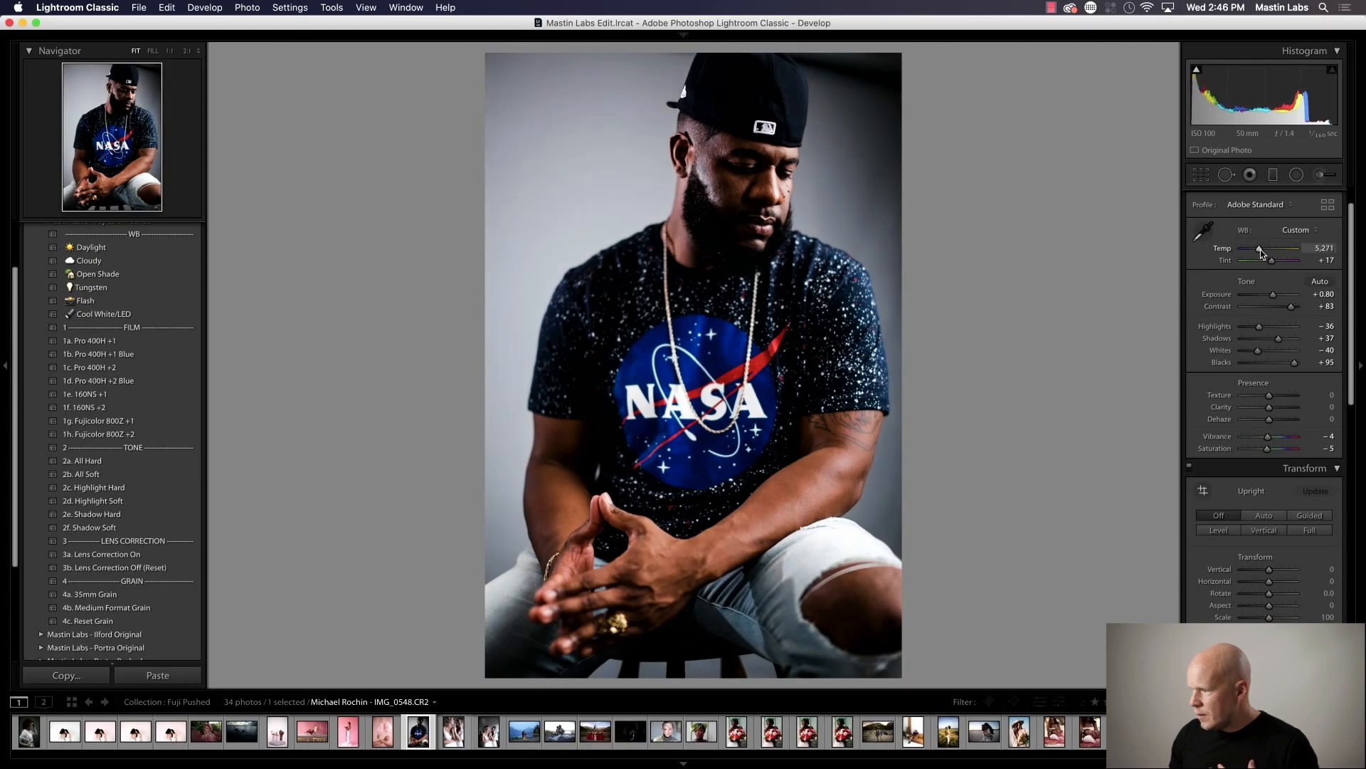
Step: Compare the NASA shirt portrait before and after editing, and apply the 3a. Lens Correction On preset
key(y)
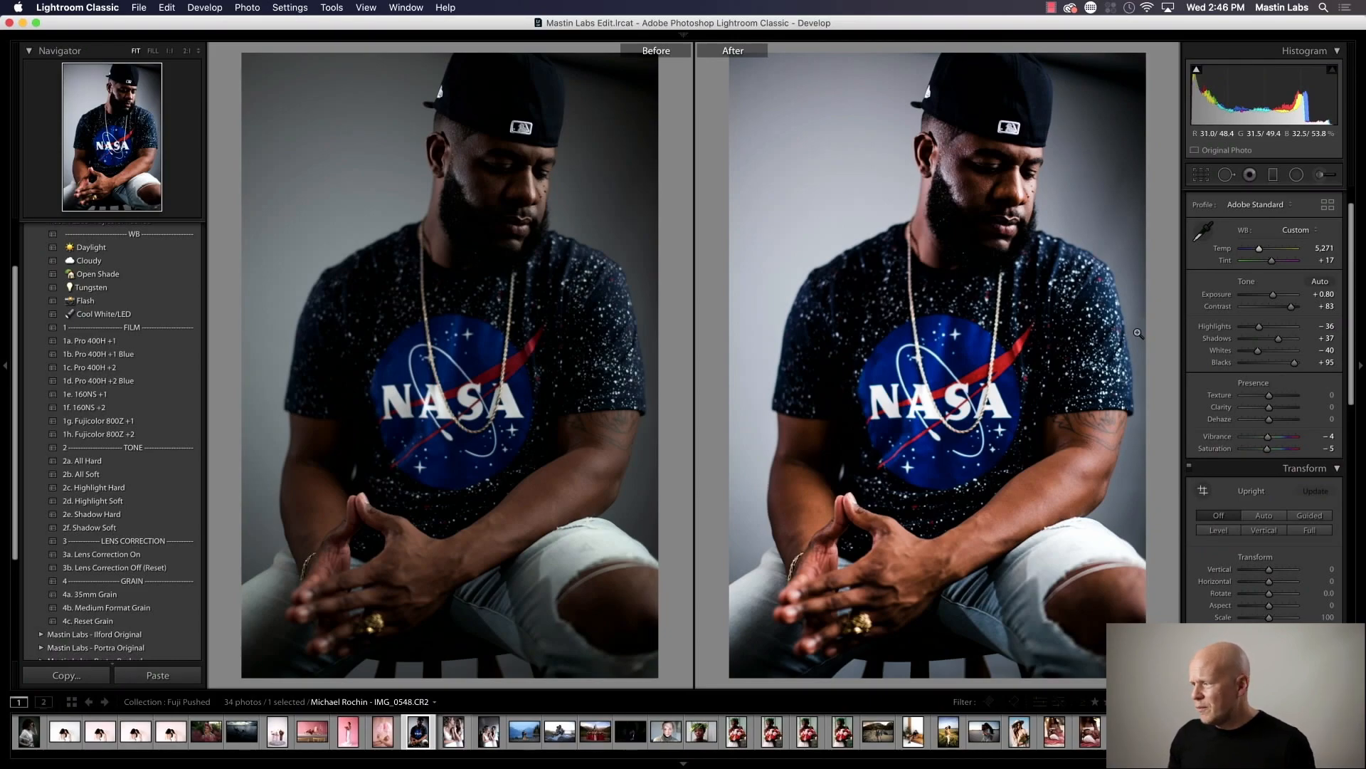
key(y)
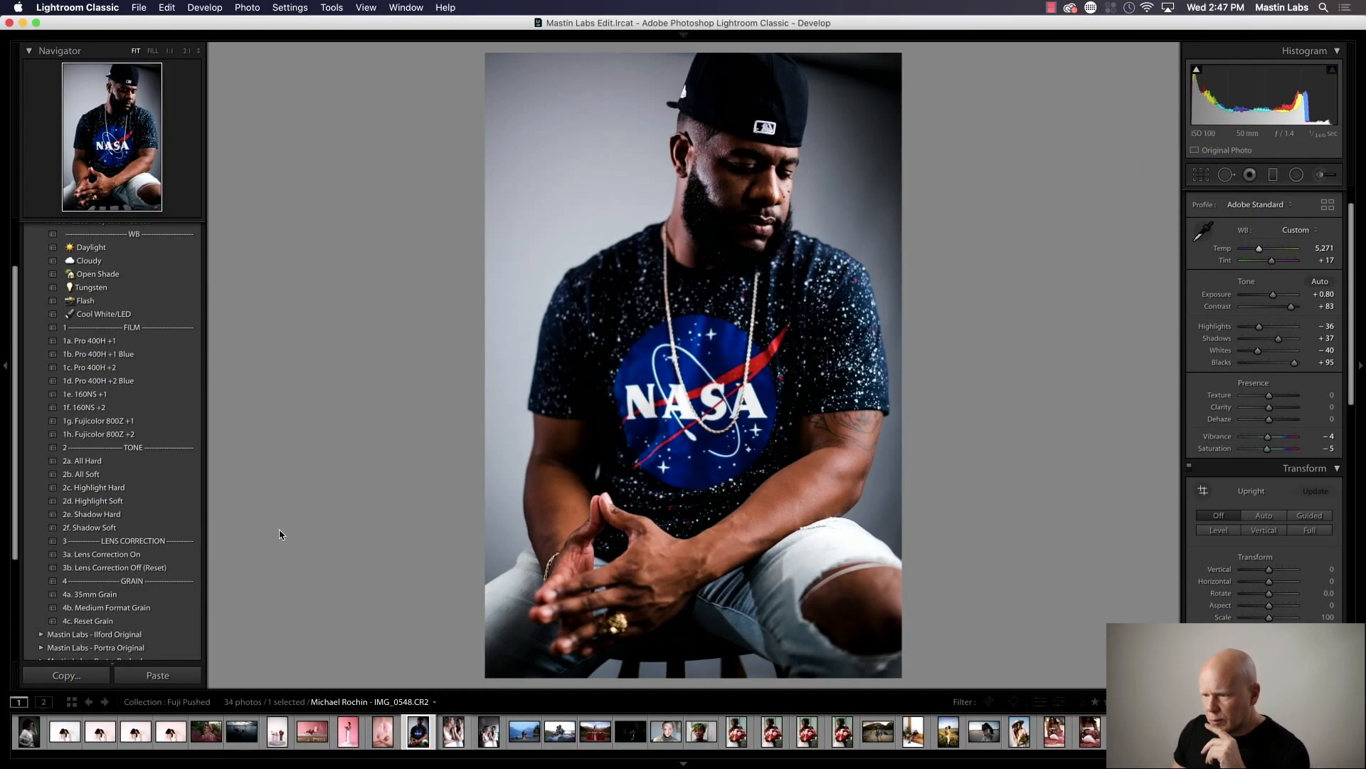
click(181, 554)
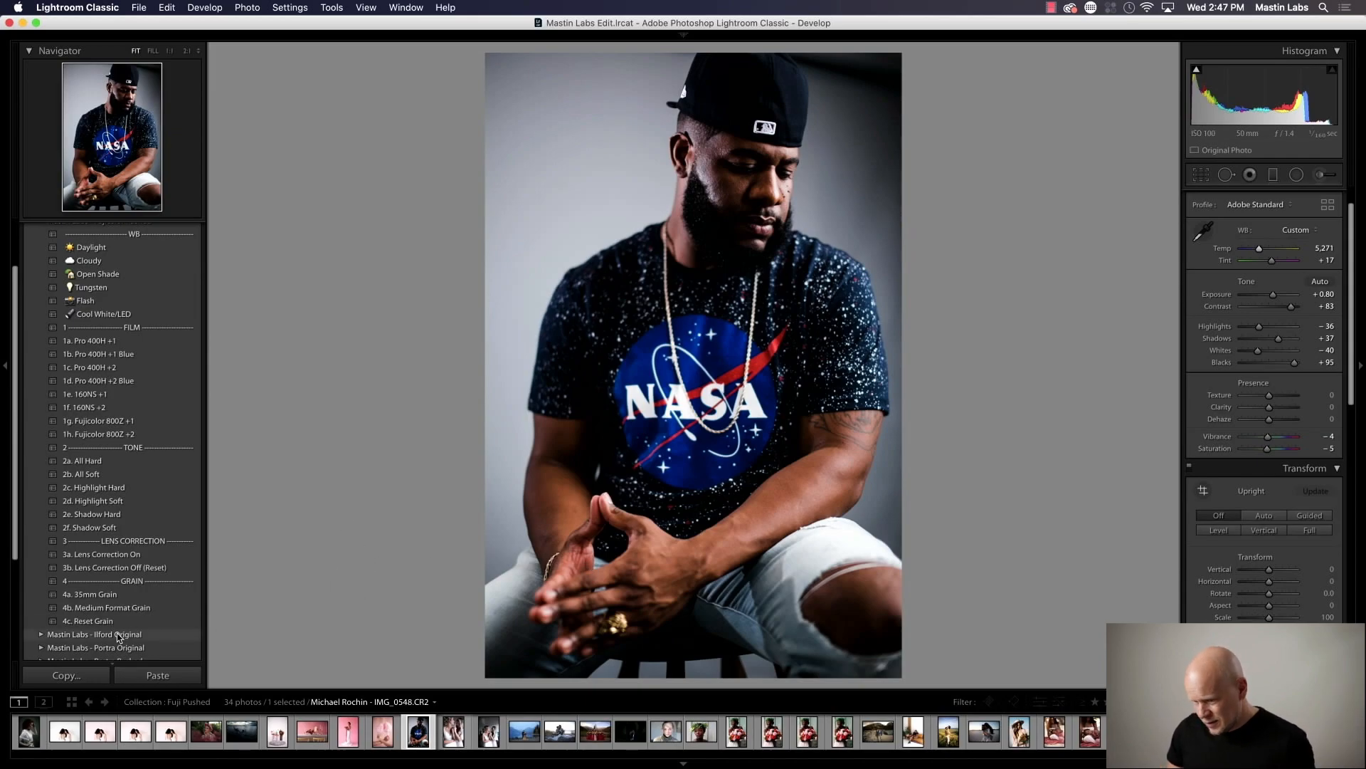
Step: Open the portrait of the curly-haired woman in the white lace top and apply the 1e. 160NS +1 film preset
click(25, 736)
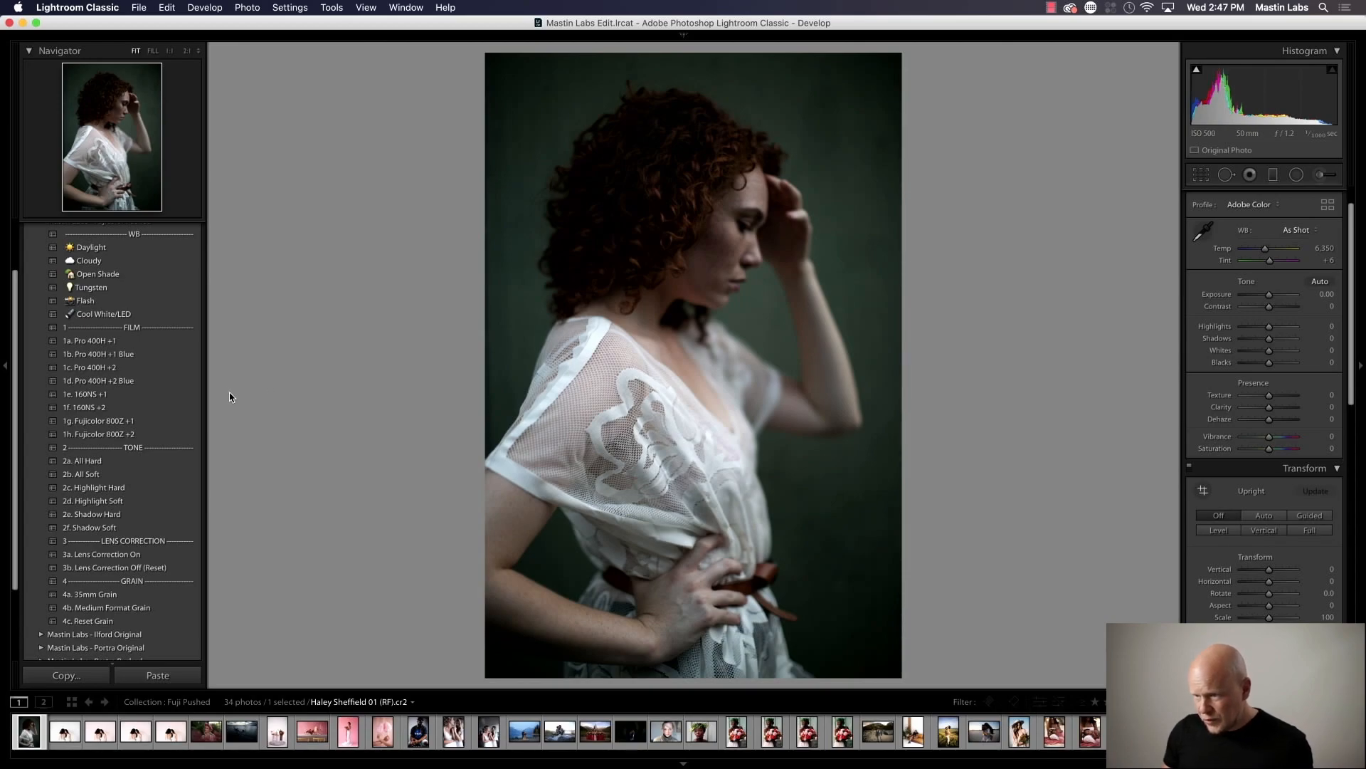
click(178, 396)
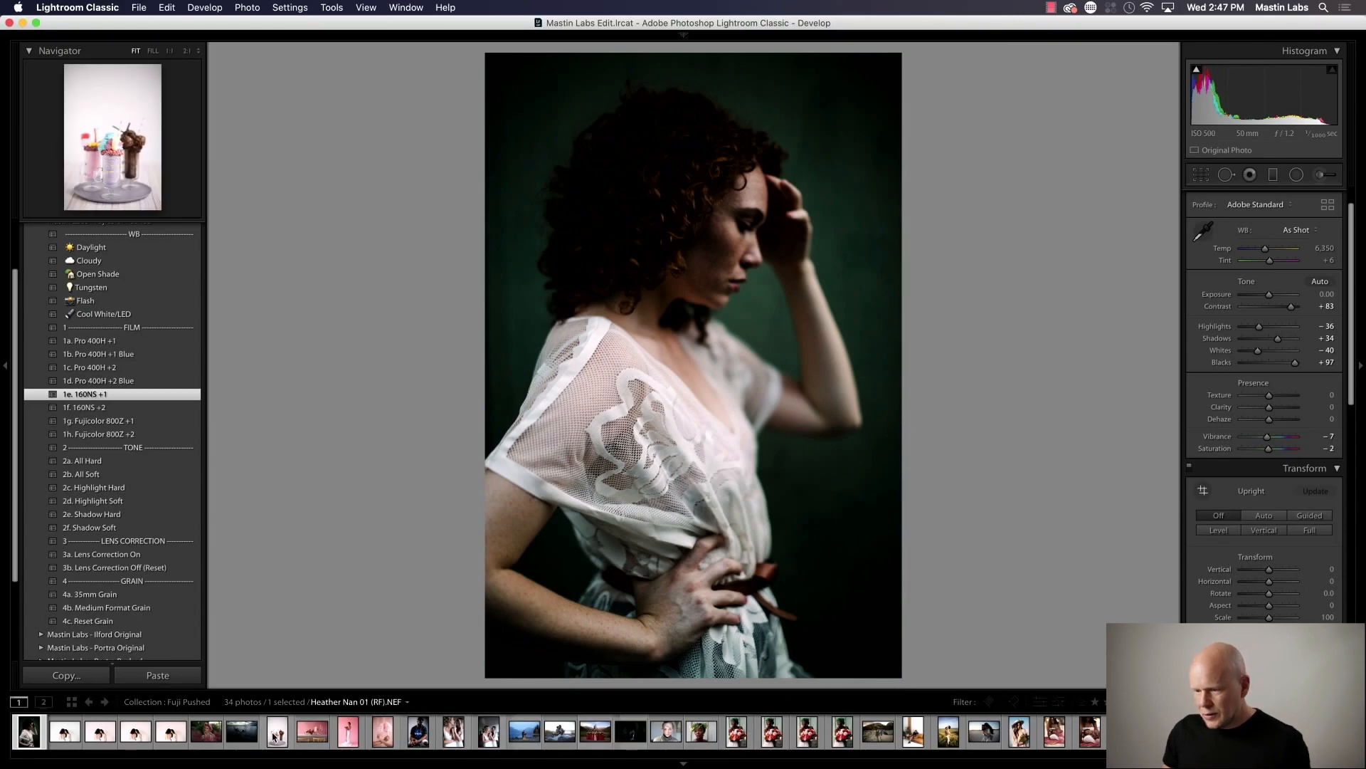
Step: Review the edited photo of the two brides and the NASA shirt portrait, and return to the curly-haired woman's portrait
click(81, 728)
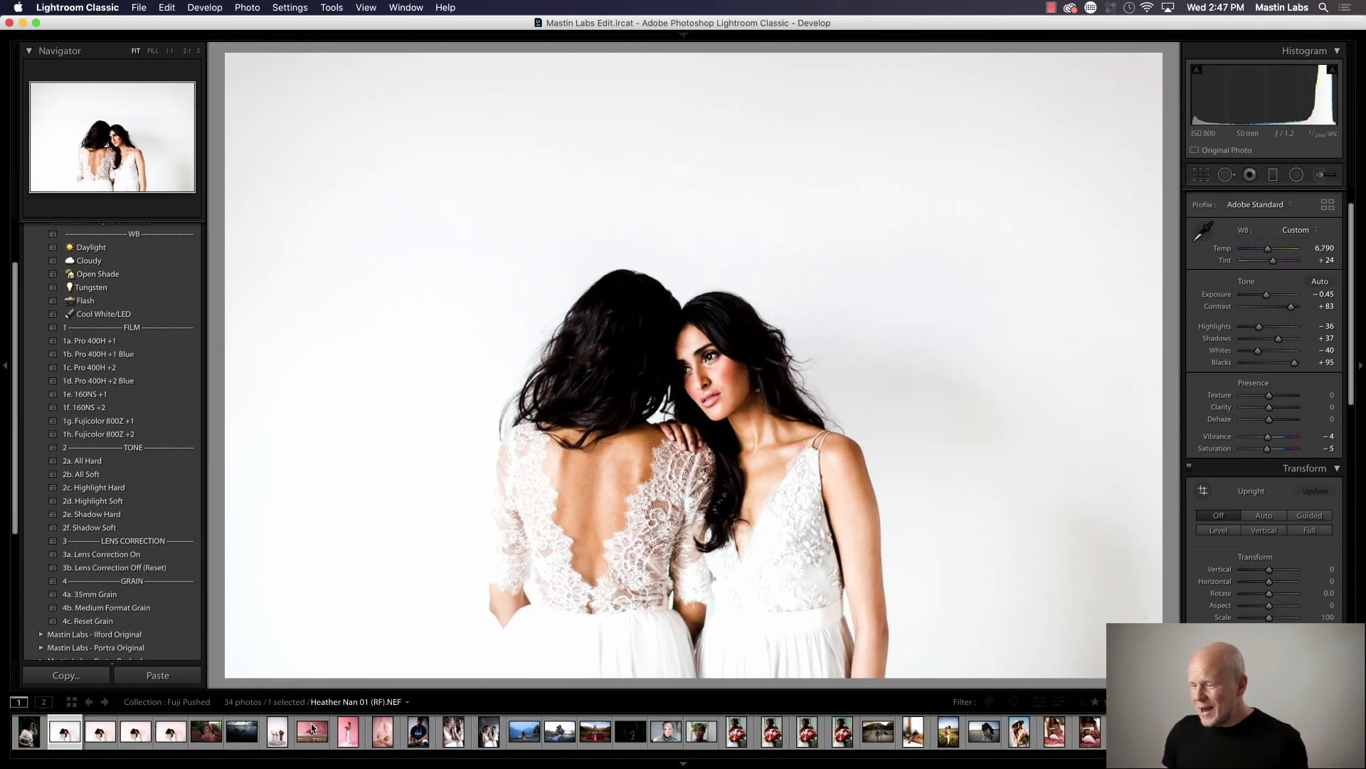
click(418, 733)
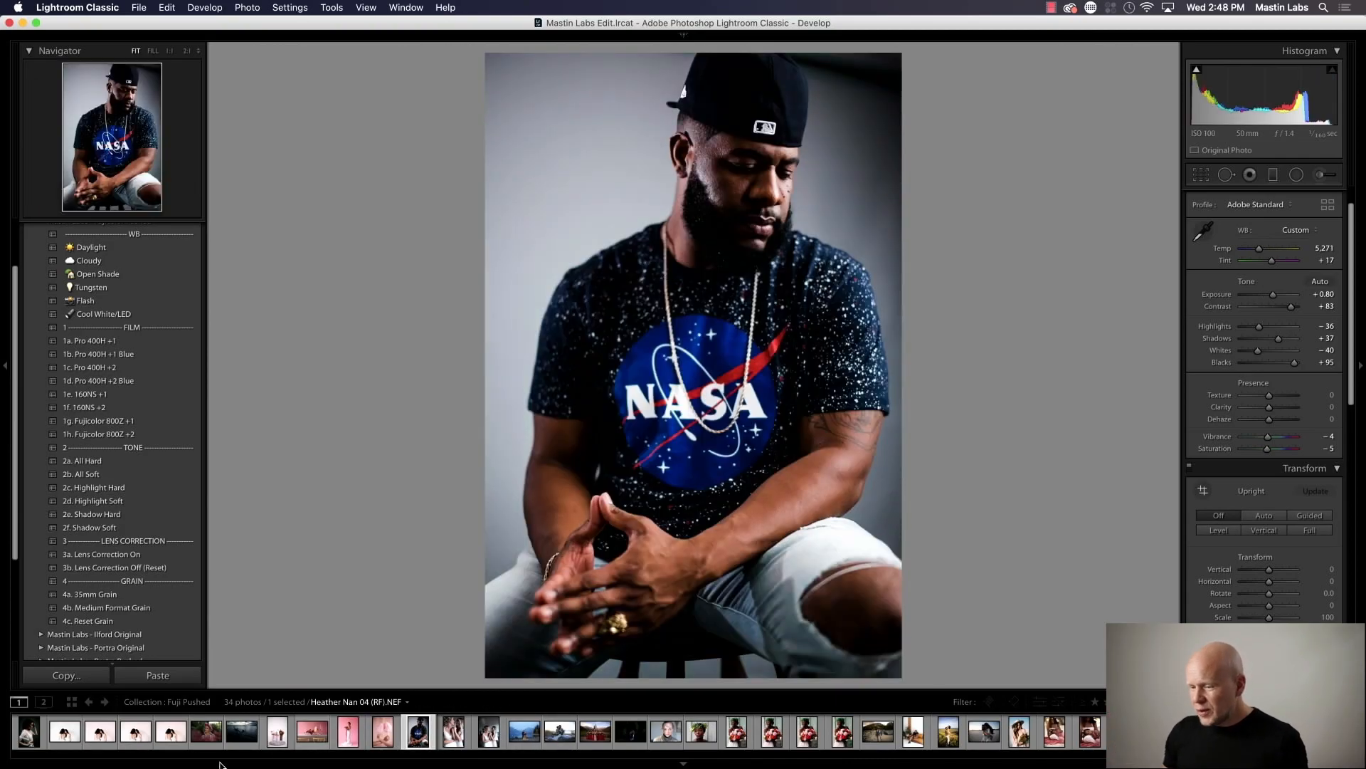
click(30, 733)
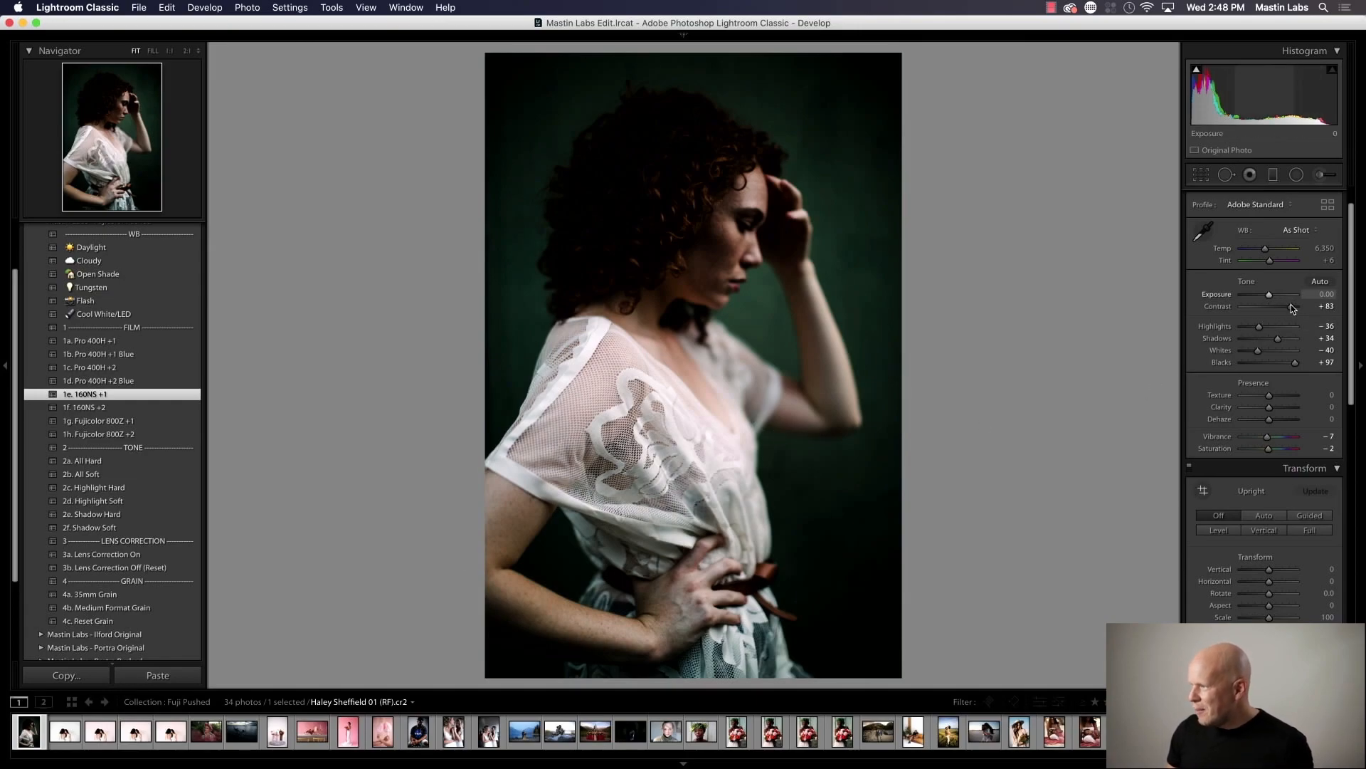
Step: Set exposure to +0.50, temperature to 6,622 and tint to +13 on the curly-haired woman's portrait, and compare it before and after
drag(1270, 297, 1272, 297)
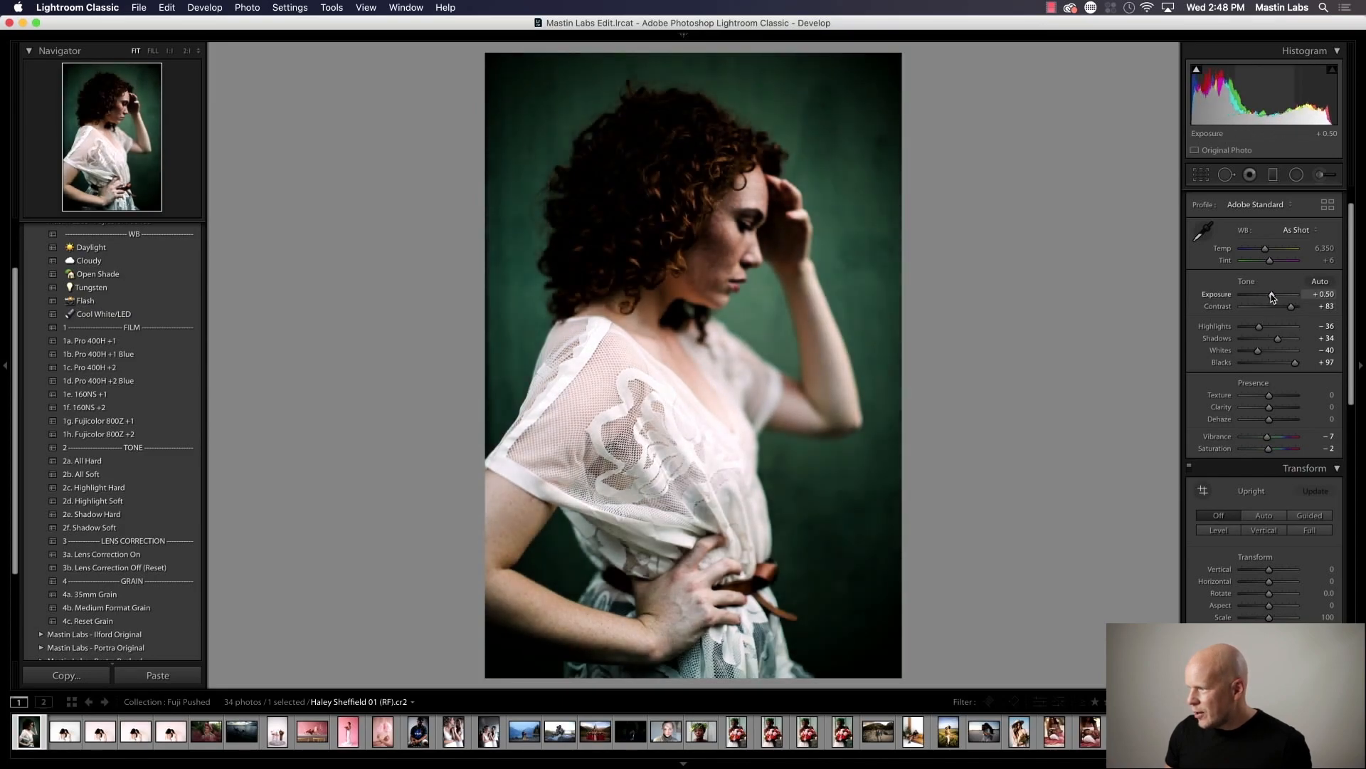
drag(1266, 250, 1267, 252)
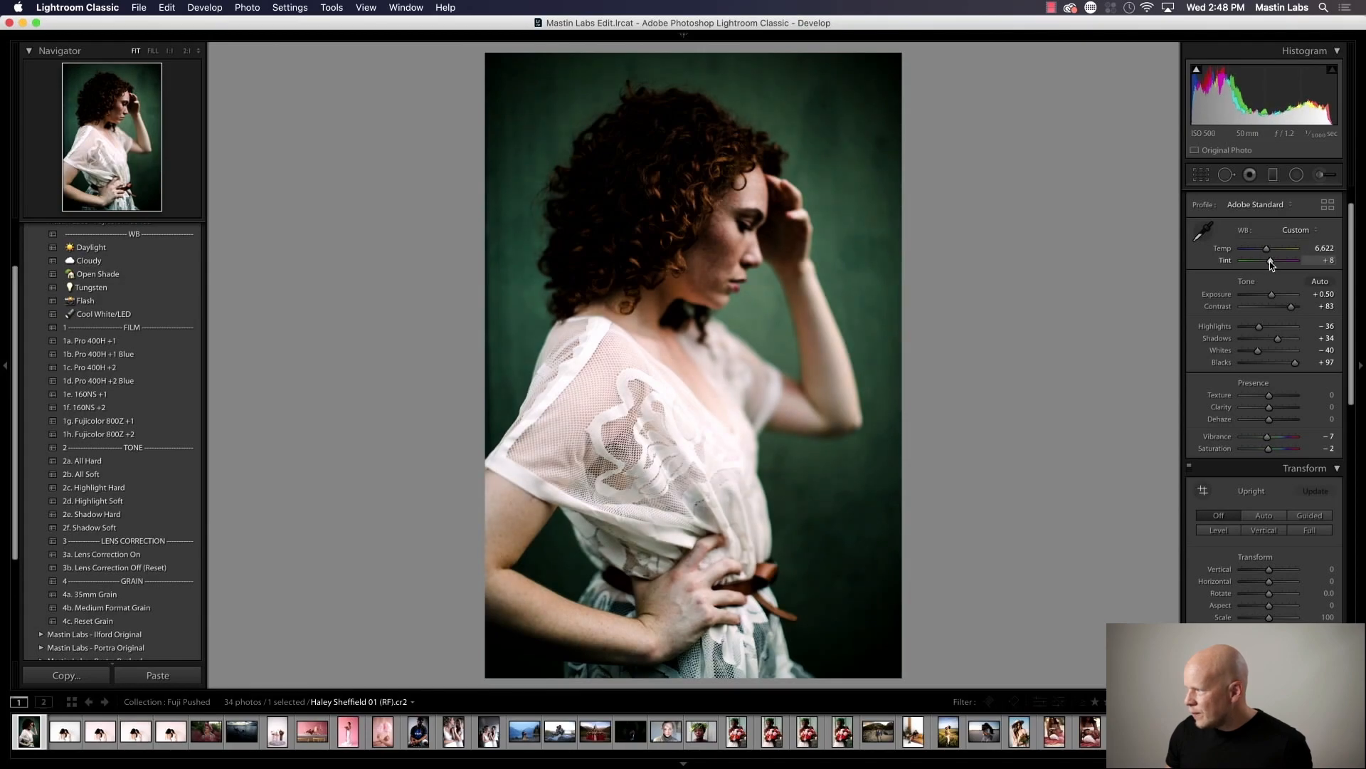
drag(1270, 262, 1273, 263)
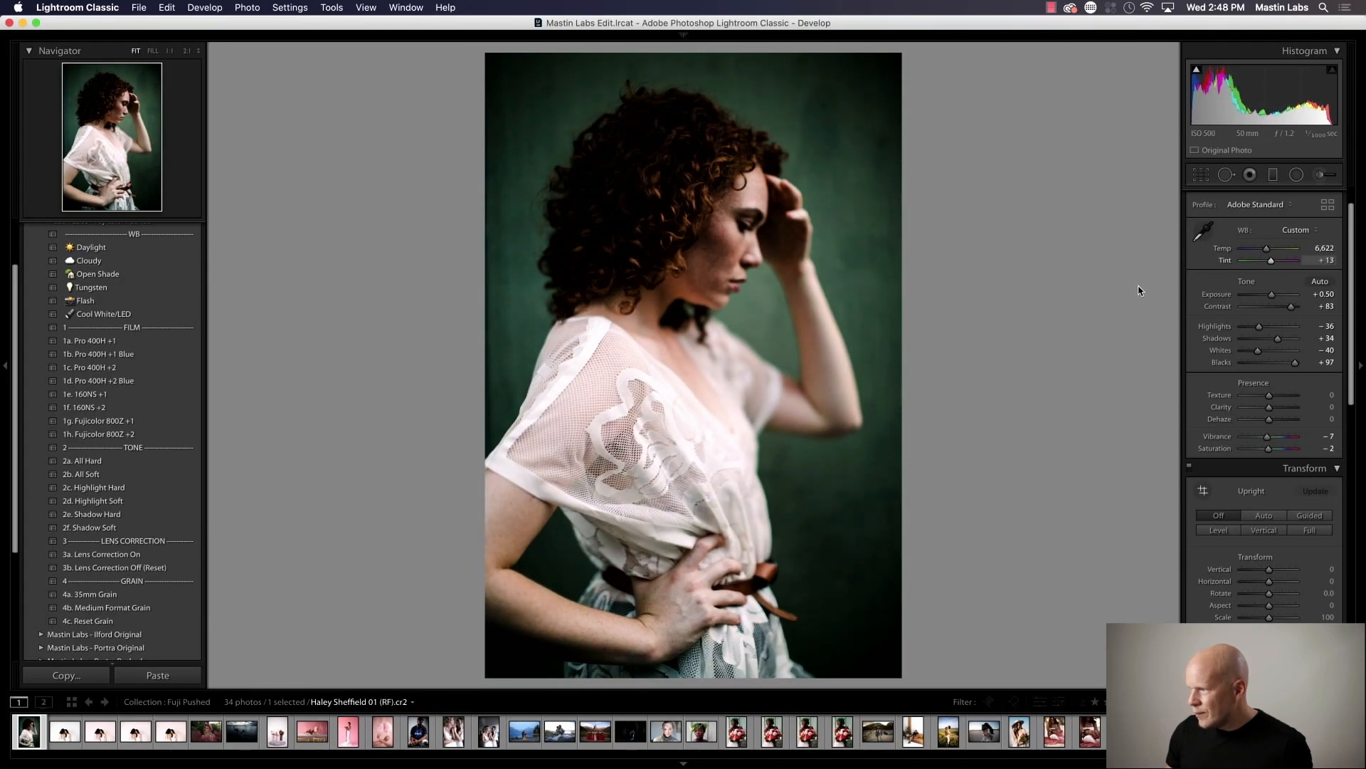
key(y)
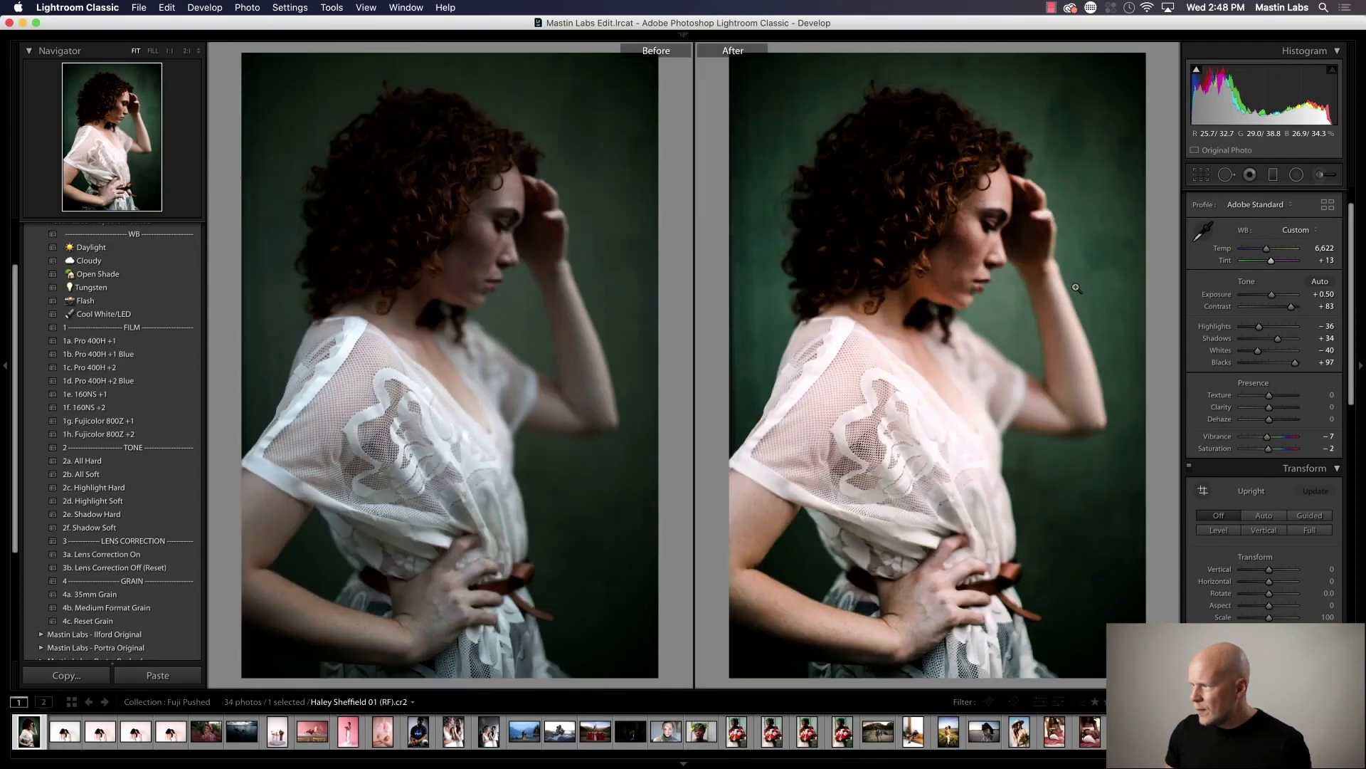